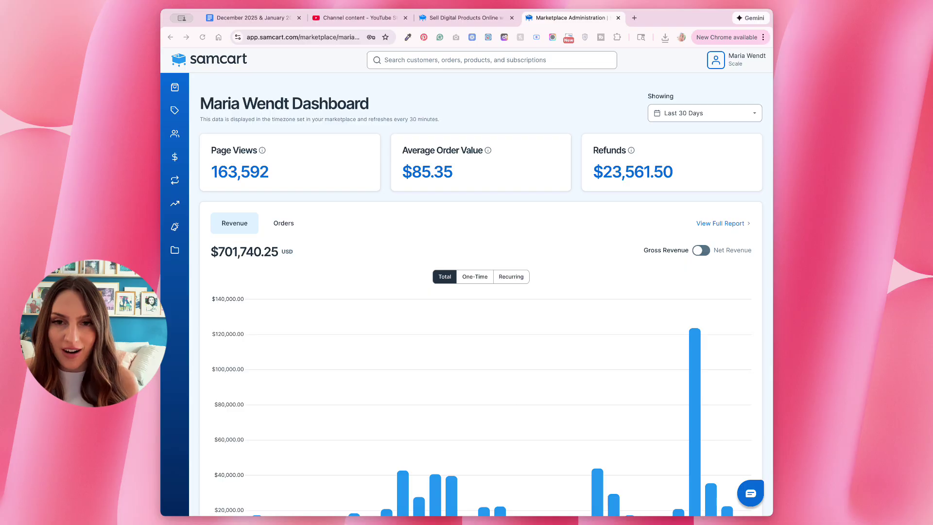
# Switch the dashboard's date range from the last 30 days to All Time
pyautogui.click(720, 118)
pyautogui.scroll(-3, 601, 219)
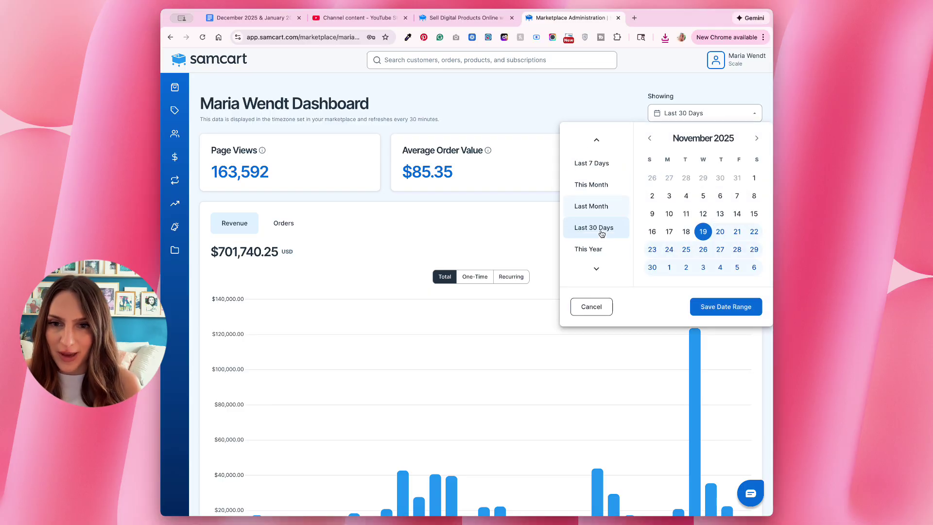
pyautogui.scroll(-2, 603, 241)
pyautogui.click(597, 269)
pyautogui.click(726, 306)
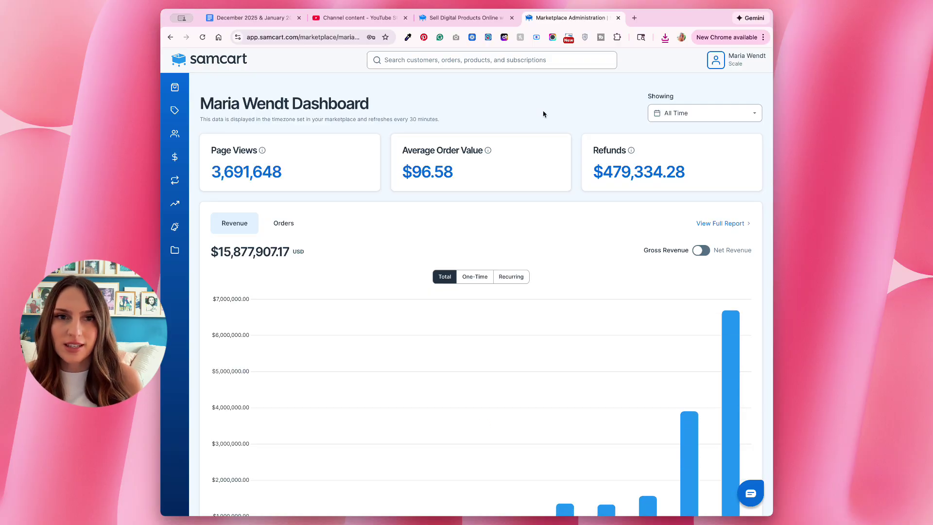
pyautogui.scroll(-2, 543, 114)
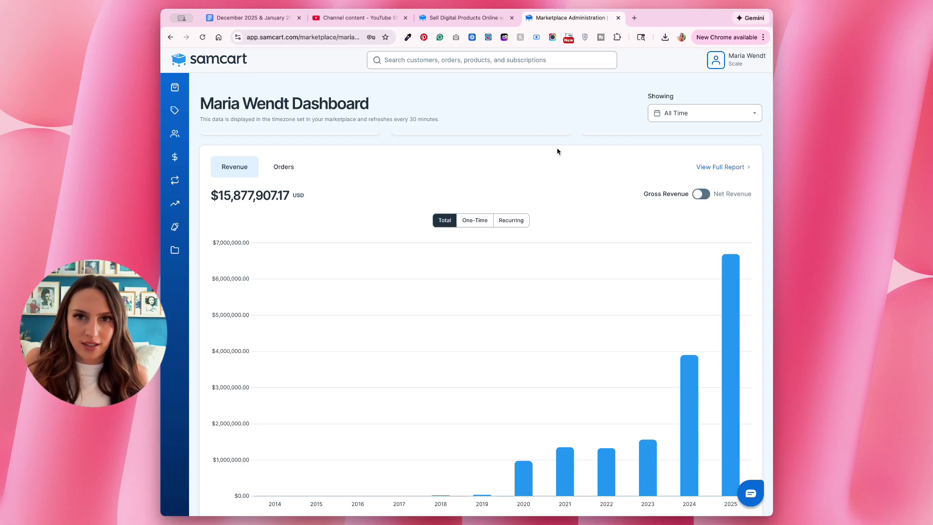
pyautogui.scroll(-1, 557, 152)
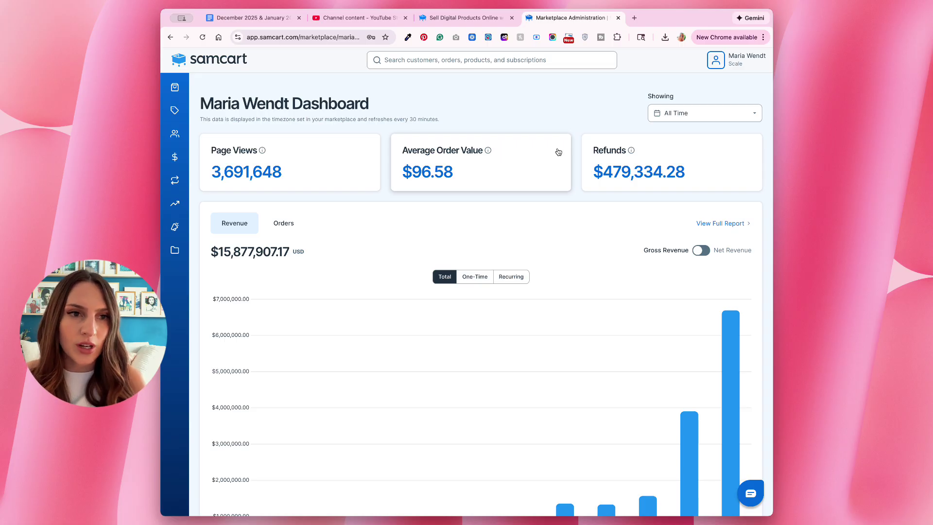
# Create 'Maria's Instagram Growth Bundle' as a Digital Product or Service priced at $27
pyautogui.click(174, 89)
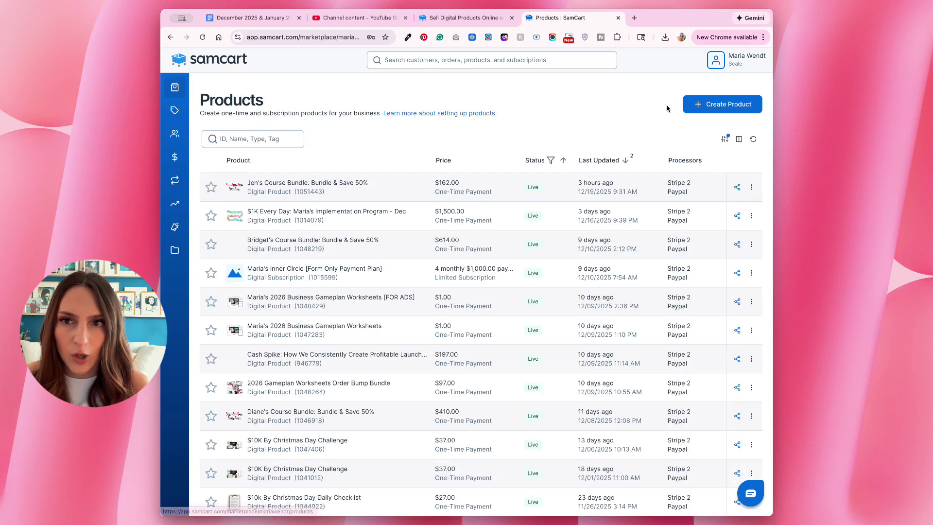
pyautogui.click(723, 104)
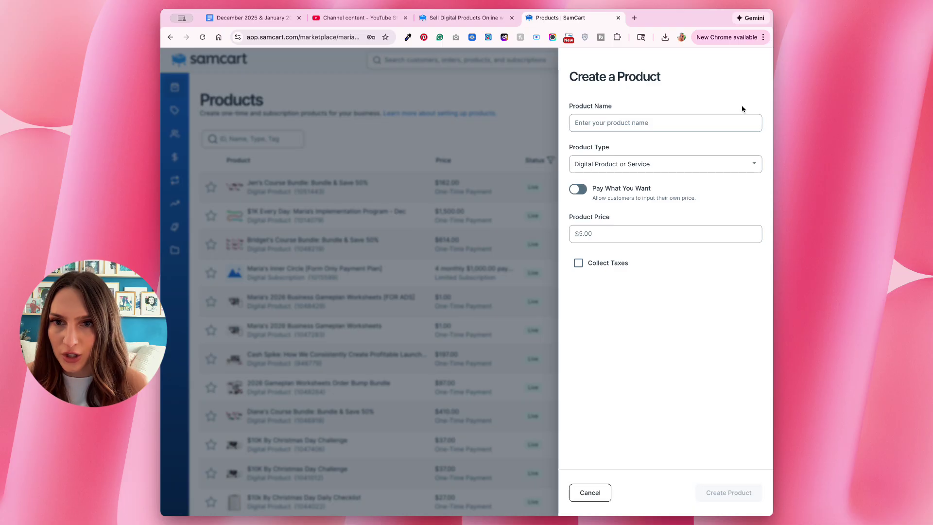
pyautogui.click(643, 122)
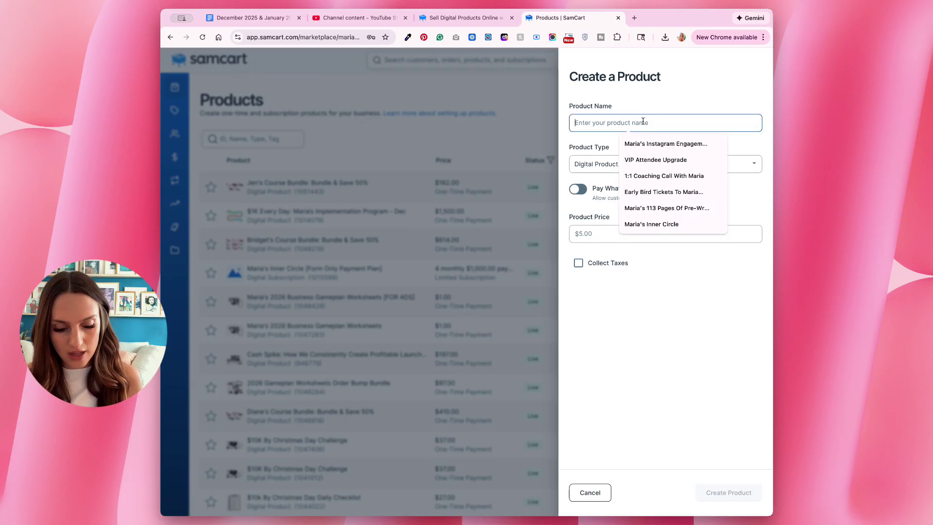
pyautogui.write("Maria's")
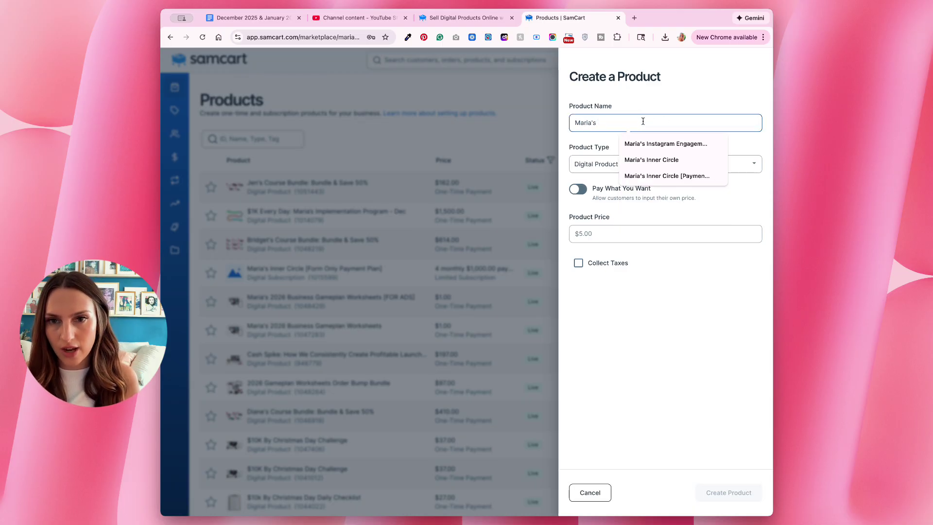
pyautogui.write(' Instagram')
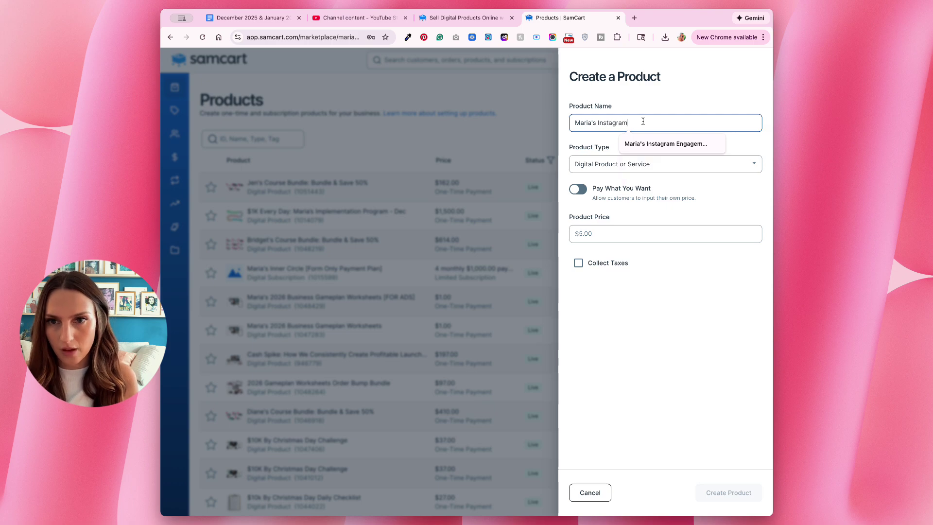
pyautogui.write(' Growth Bundle')
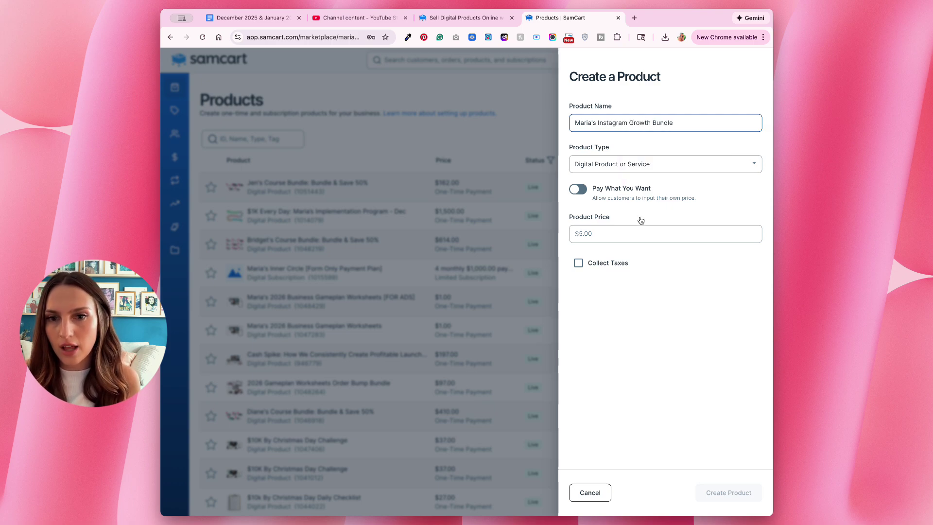
pyautogui.click(634, 236)
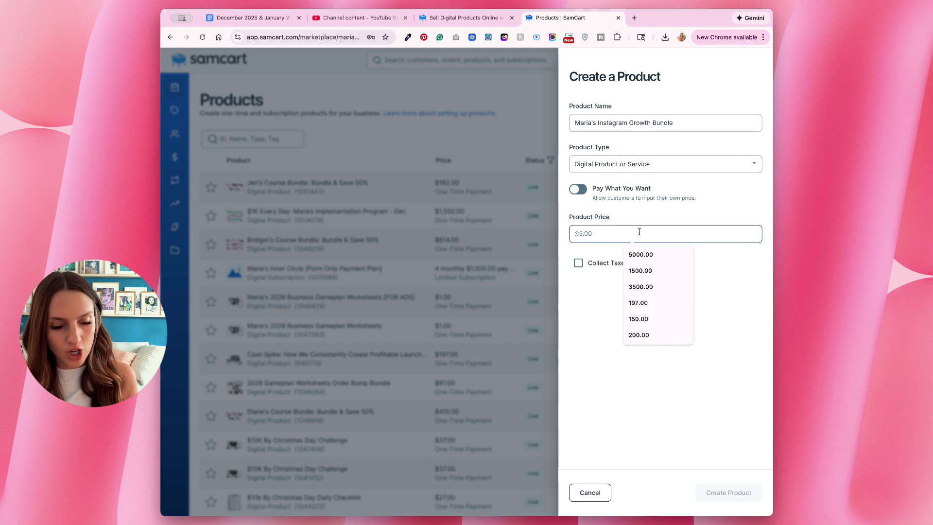
pyautogui.write('27')
pyautogui.click(596, 289)
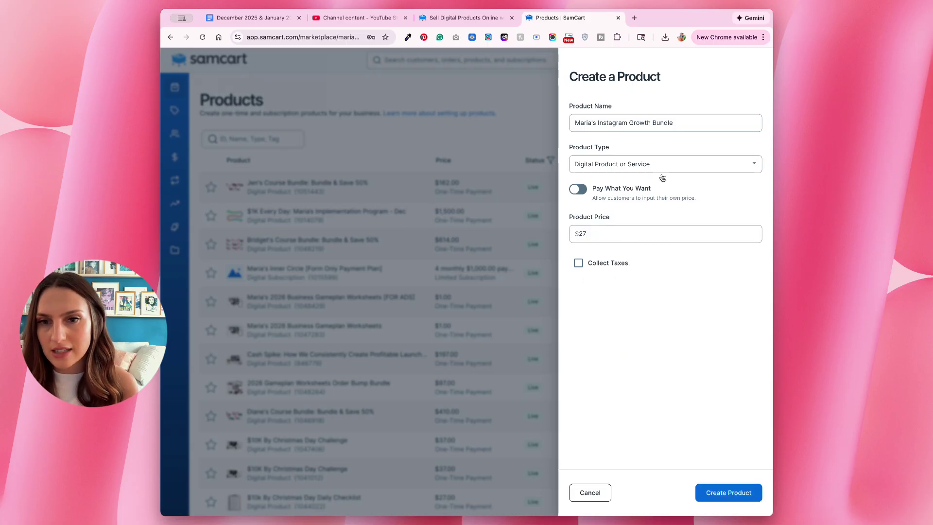
pyautogui.click(686, 168)
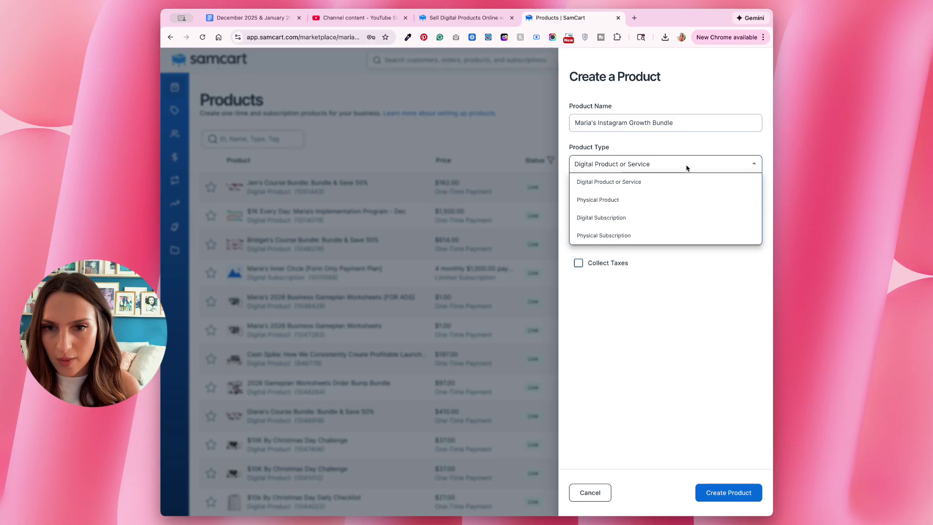
pyautogui.click(686, 166)
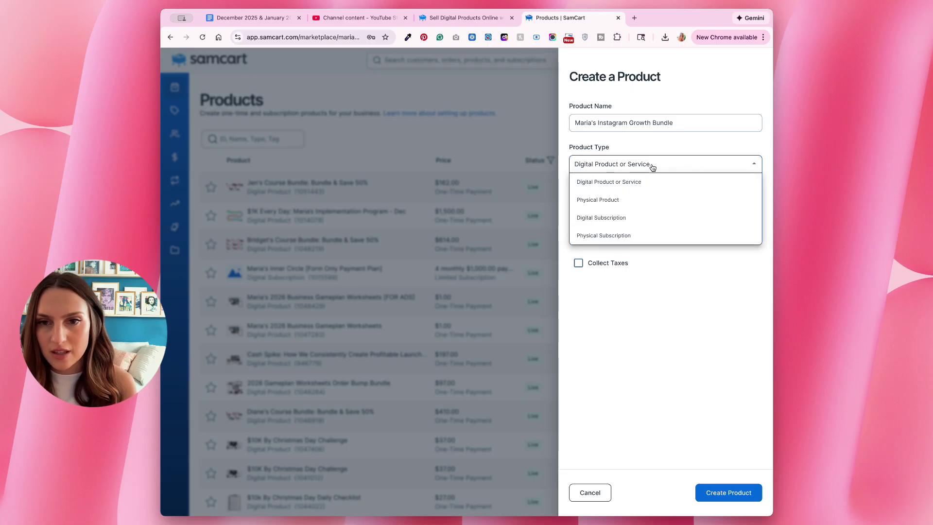
pyautogui.click(673, 167)
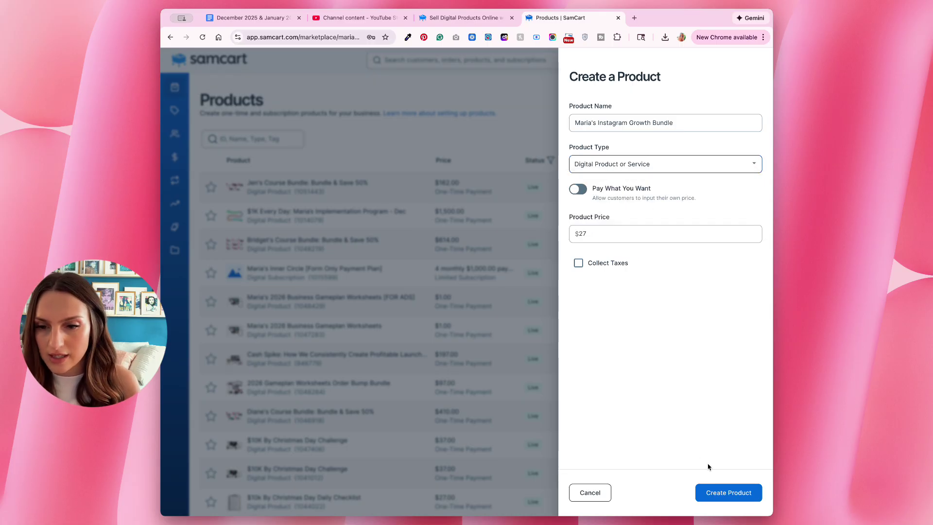
pyautogui.click(707, 493)
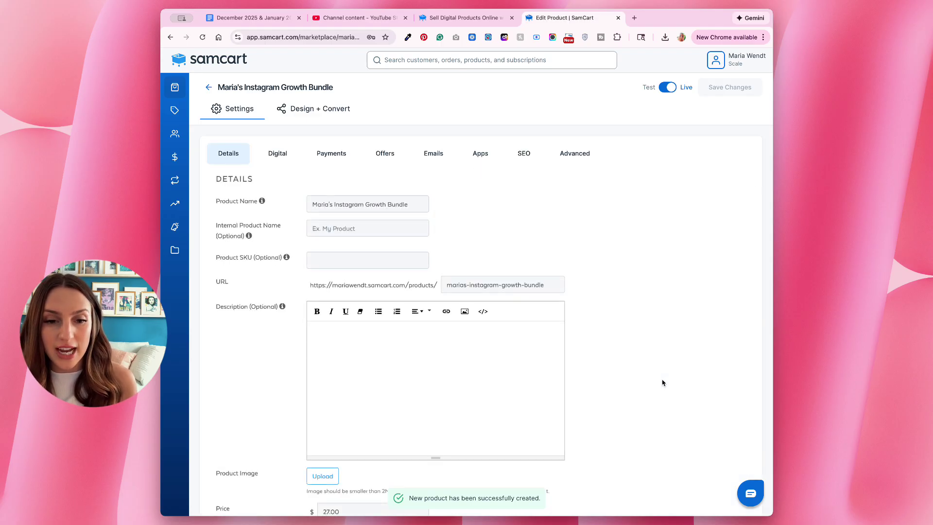
# Set the bundle's sales page to the Two-Column template in Design + Convert and save
pyautogui.click(341, 109)
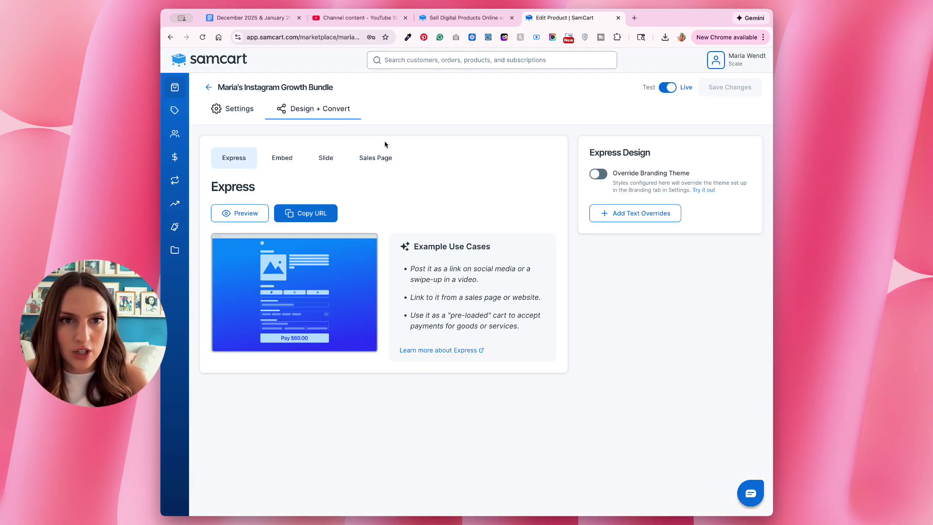
pyautogui.click(375, 160)
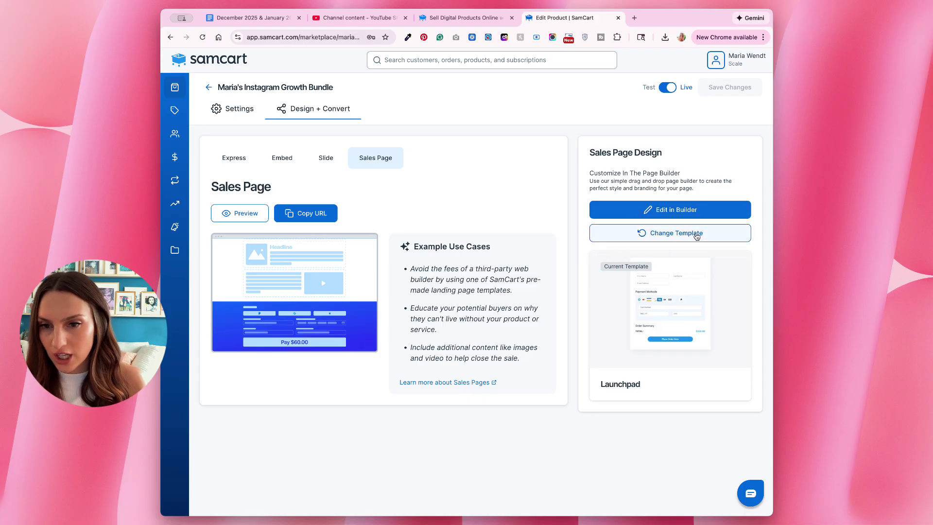
pyautogui.click(680, 235)
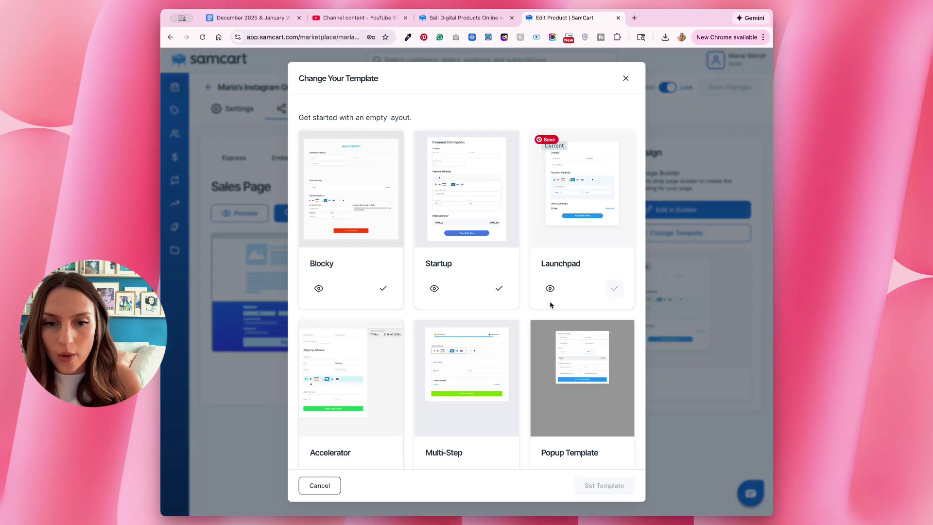
pyautogui.scroll(-2, 550, 306)
pyautogui.scroll(-2, 551, 305)
pyautogui.scroll(-2, 551, 306)
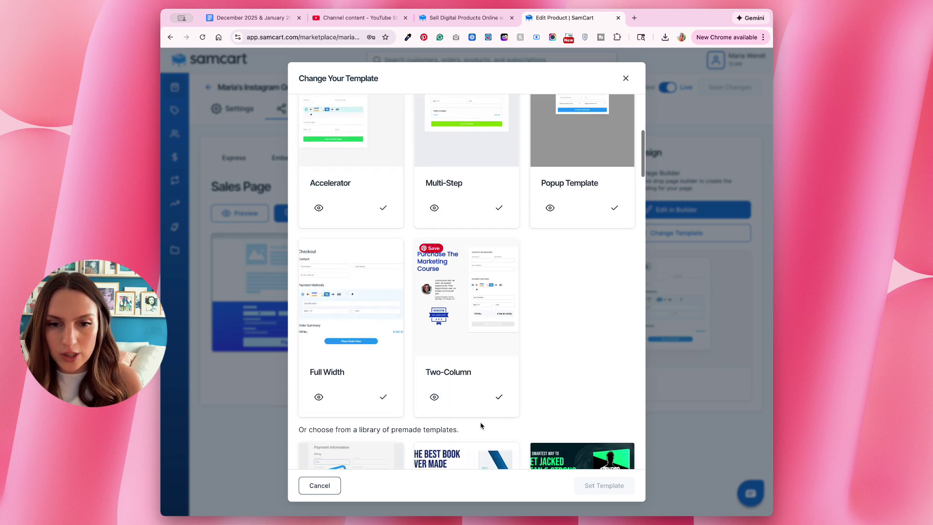
pyautogui.click(499, 396)
pyautogui.click(604, 484)
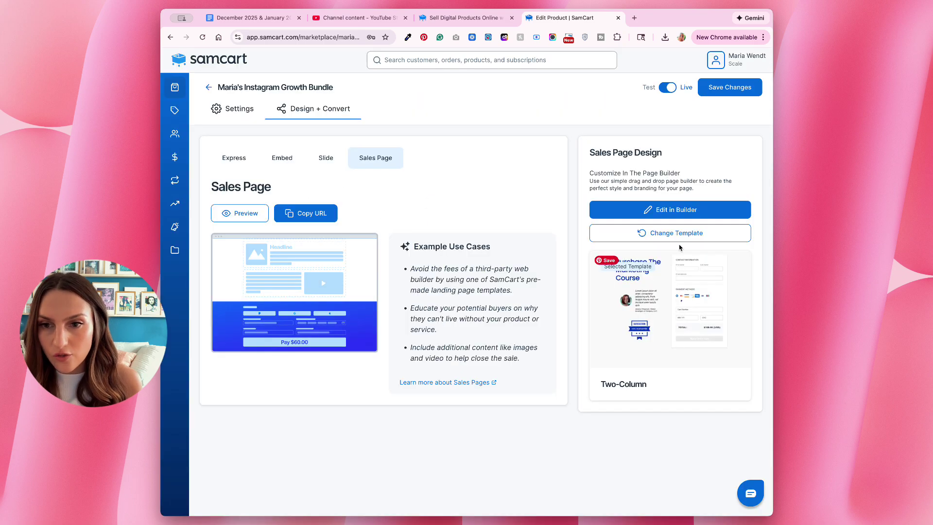
pyautogui.click(731, 91)
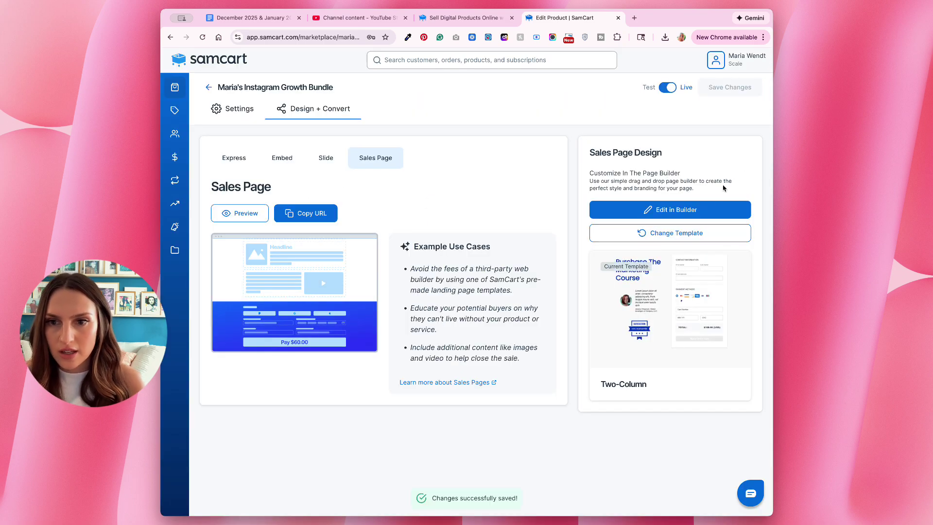
# Load the Business Gameplan Worksheets checkout in a new tab and tick the Bundle & Save offer
pyautogui.click(634, 19)
pyautogui.write('mari')
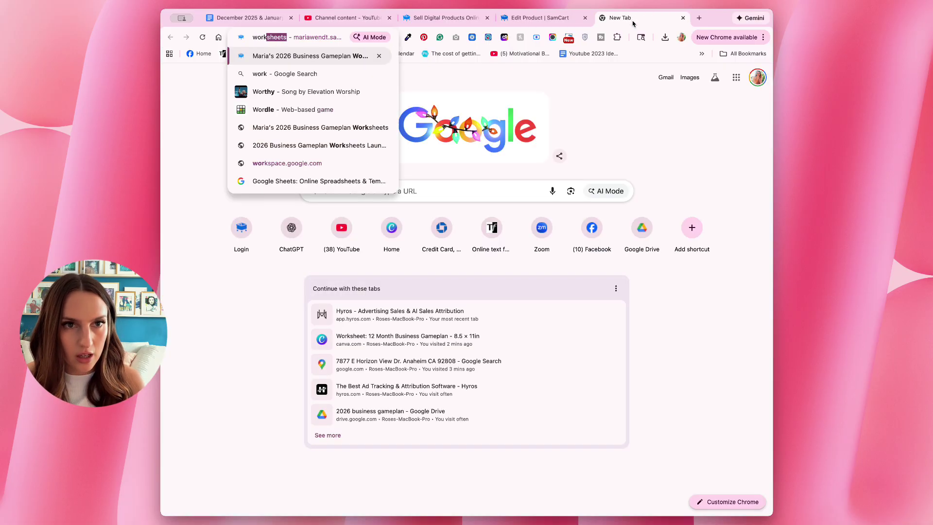
pyautogui.press('Return')
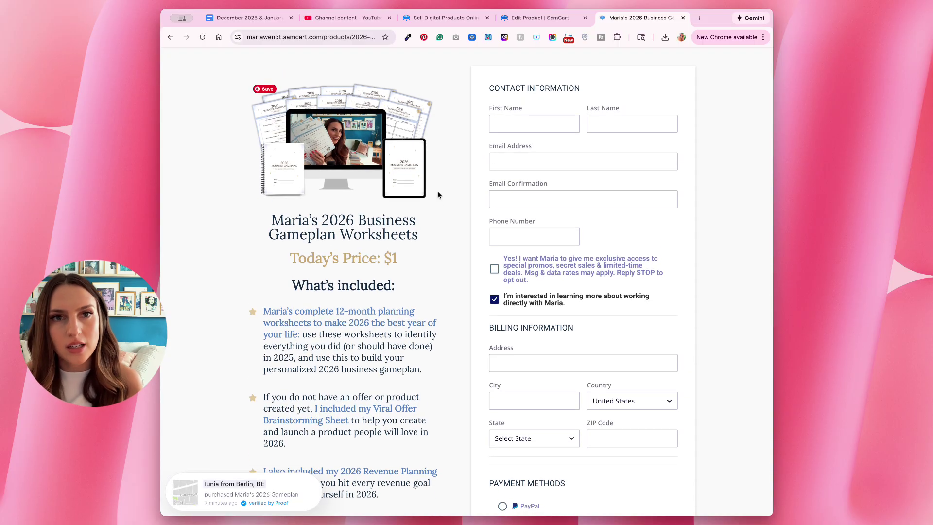
pyautogui.scroll(-1, 438, 194)
pyautogui.scroll(-1, 439, 195)
pyautogui.scroll(-3, 438, 194)
pyautogui.scroll(-2, 438, 195)
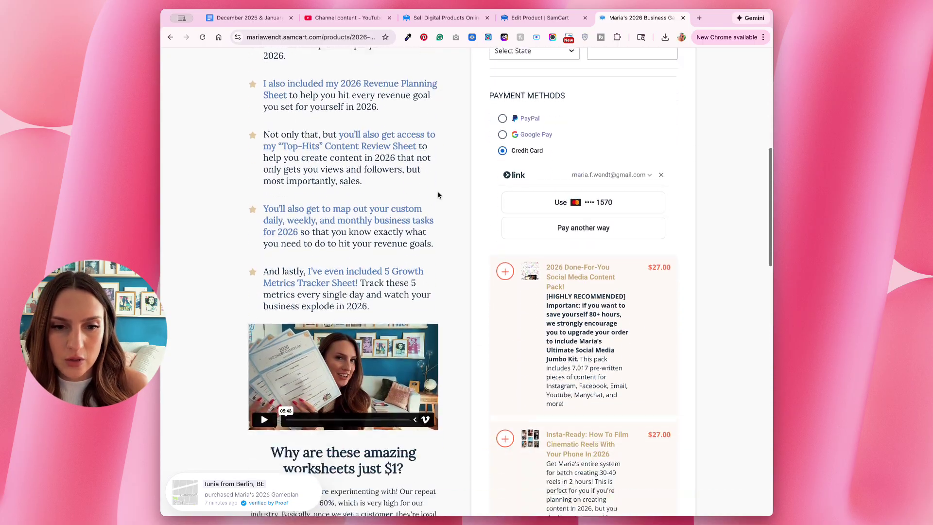
pyautogui.scroll(-1, 438, 195)
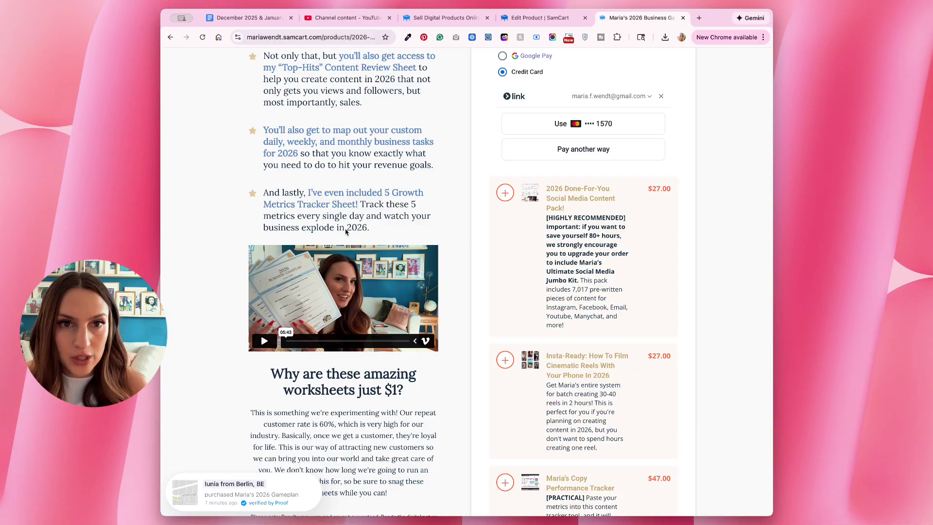
pyautogui.scroll(-4, 382, 201)
pyautogui.scroll(-1, 380, 183)
pyautogui.scroll(-4, 380, 178)
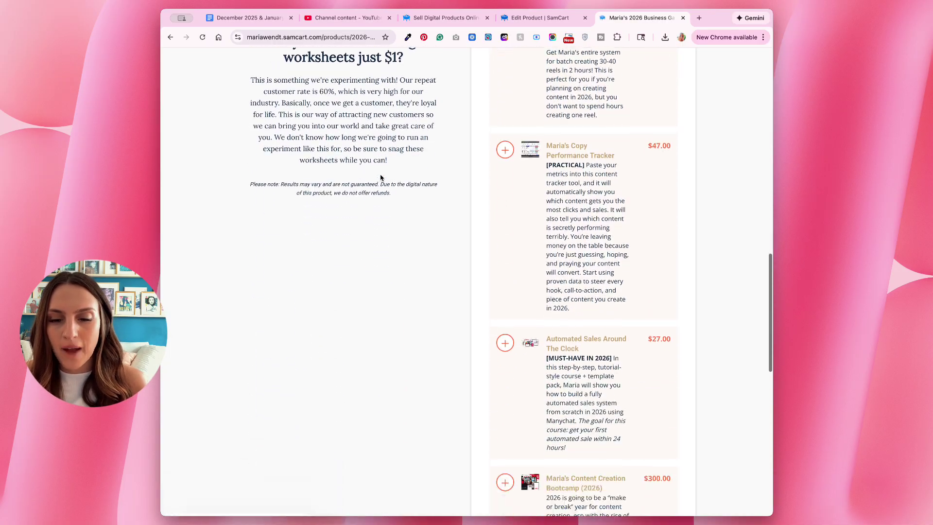
pyautogui.scroll(-8, 382, 177)
pyautogui.scroll(-1, 382, 177)
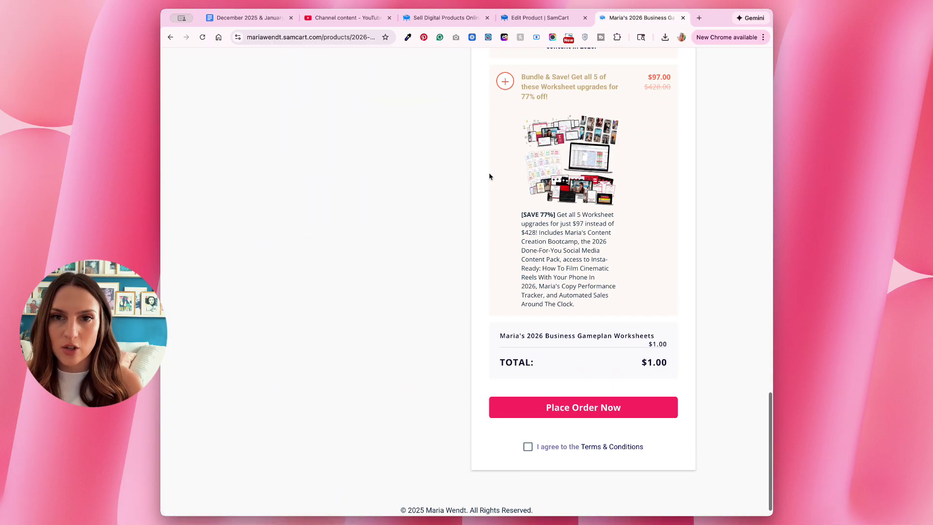
pyautogui.click(507, 88)
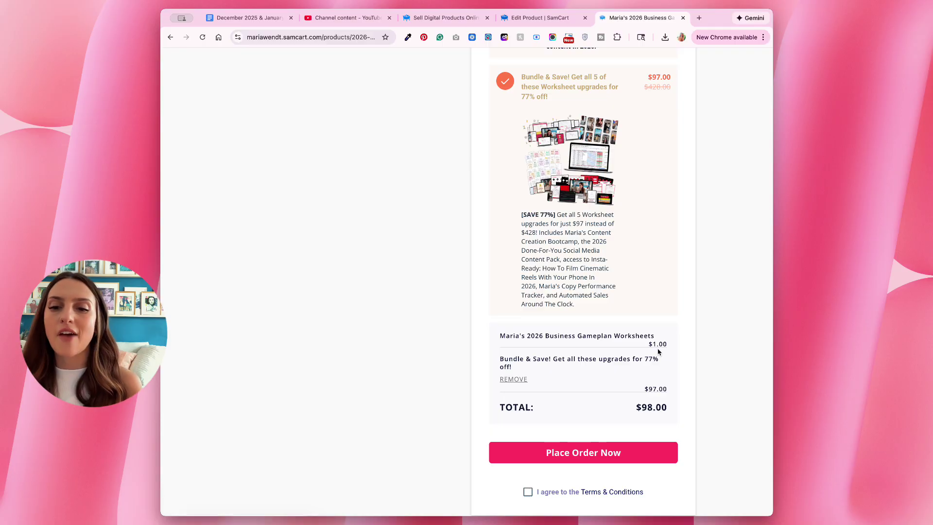
pyautogui.moveTo(652, 343); pyautogui.dragTo(668, 344)
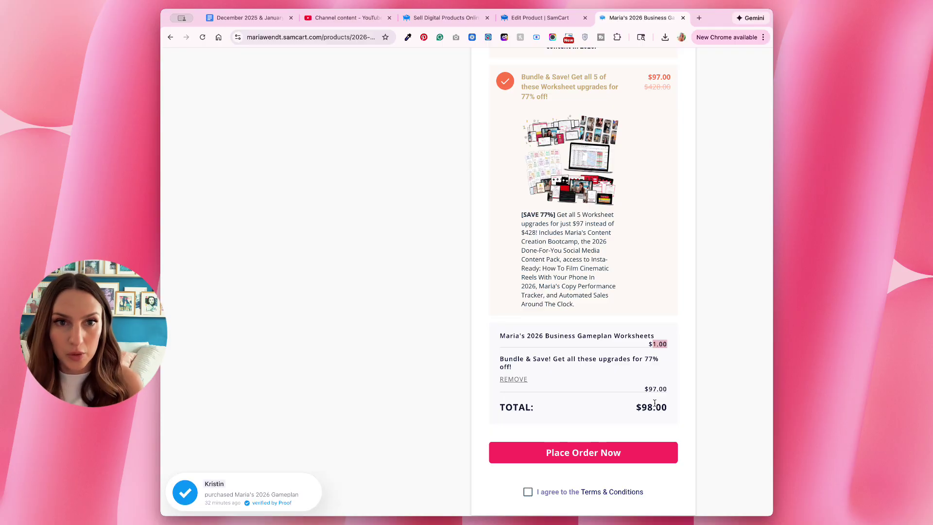
pyautogui.scroll(15, 656, 402)
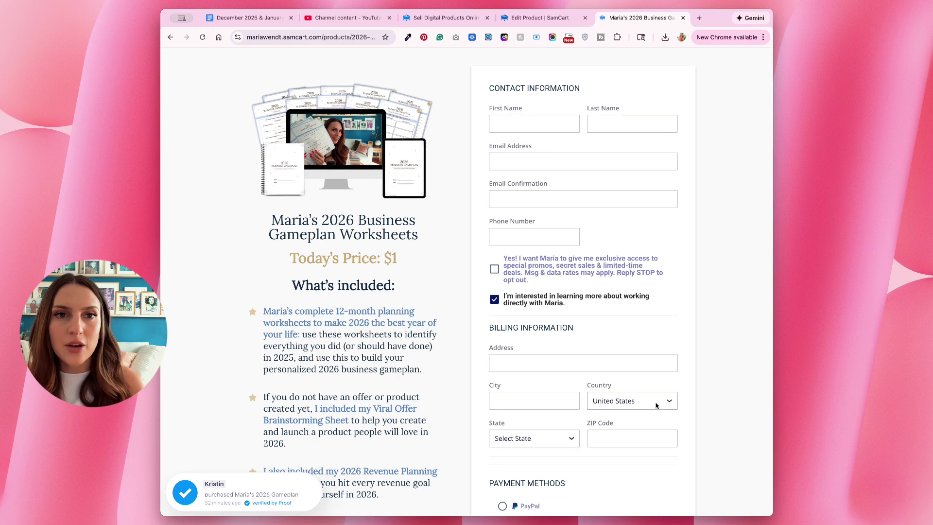
# In the page builder's Checkout Form settings, enable Billing, Shipping, Phone and Email Confirmation fields
pyautogui.click(540, 18)
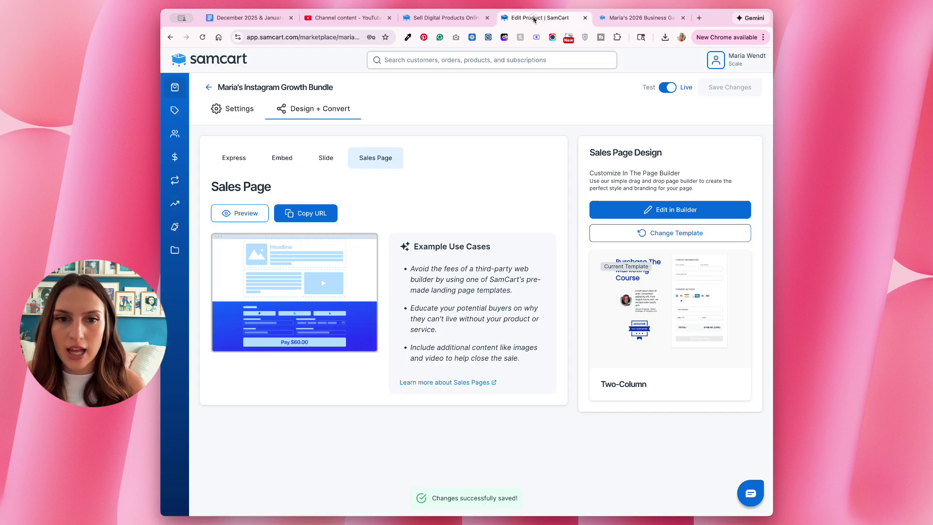
pyautogui.click(625, 209)
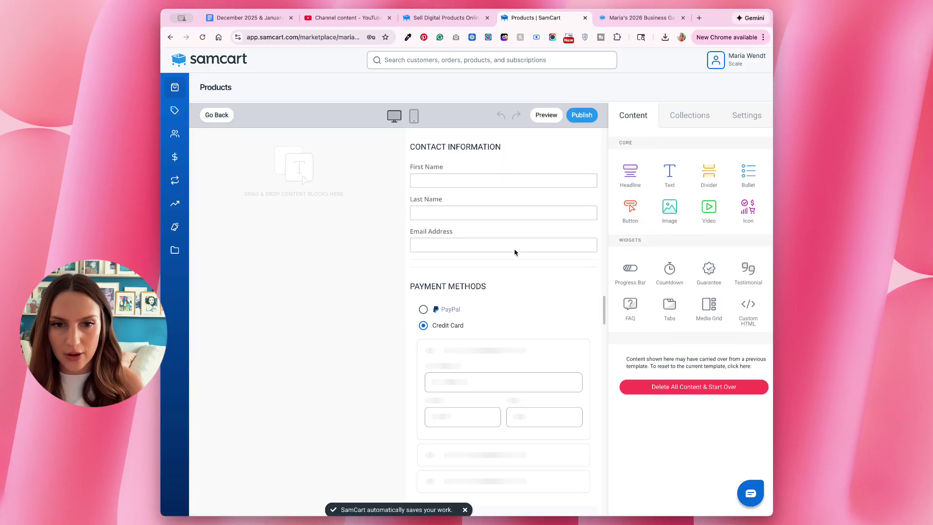
pyautogui.click(754, 117)
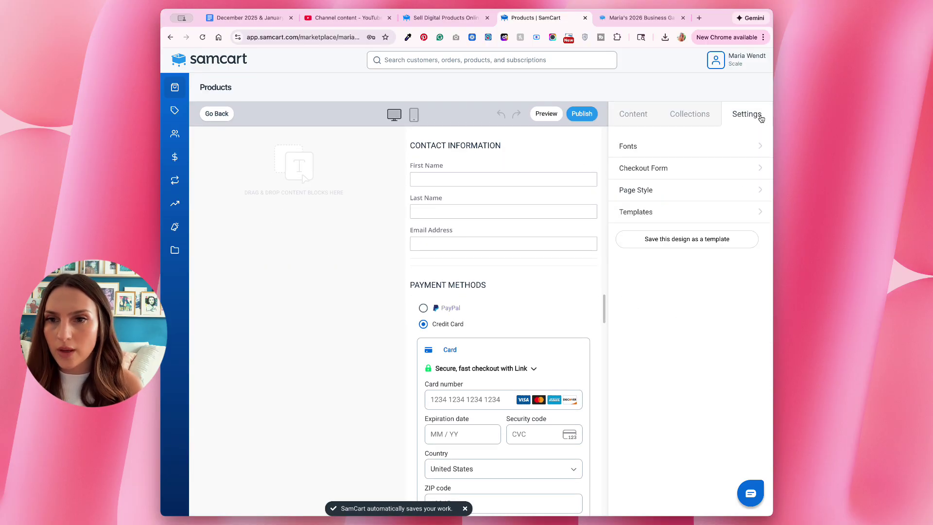
pyautogui.click(752, 171)
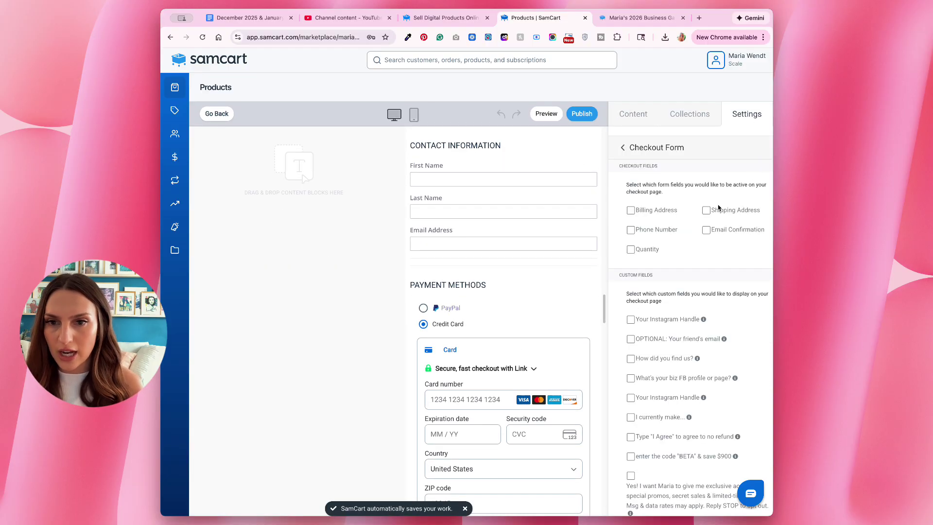
pyautogui.click(649, 211)
pyautogui.click(718, 211)
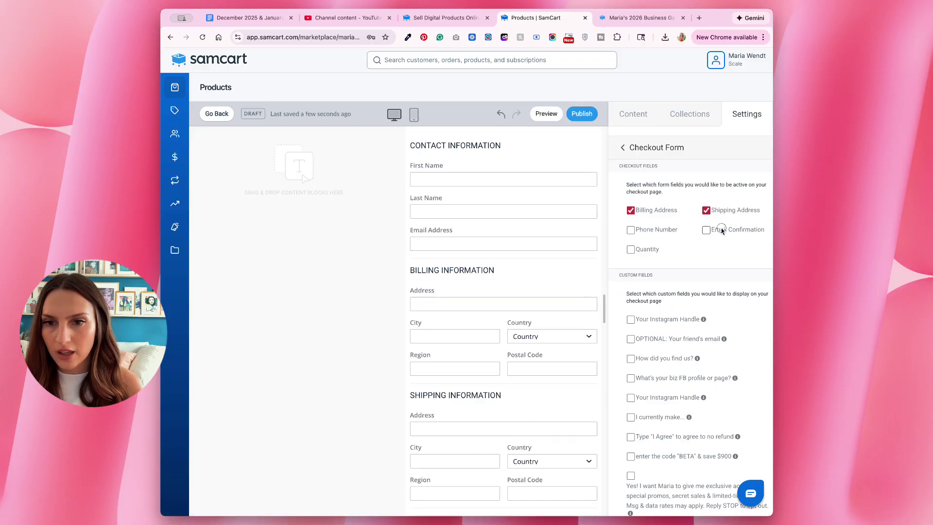
pyautogui.click(721, 231)
pyautogui.click(651, 231)
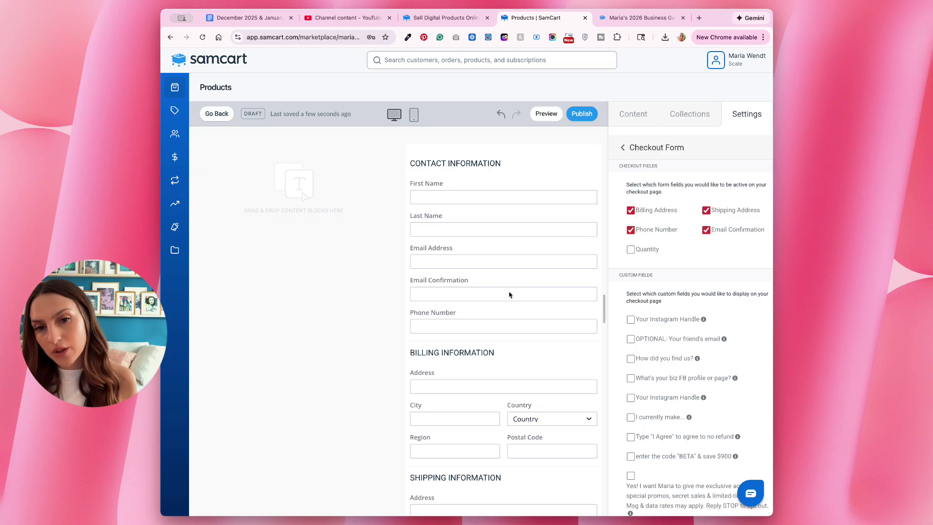
# Turn on the required Terms & Conditions checkbox in the checkout form
pyautogui.click(633, 116)
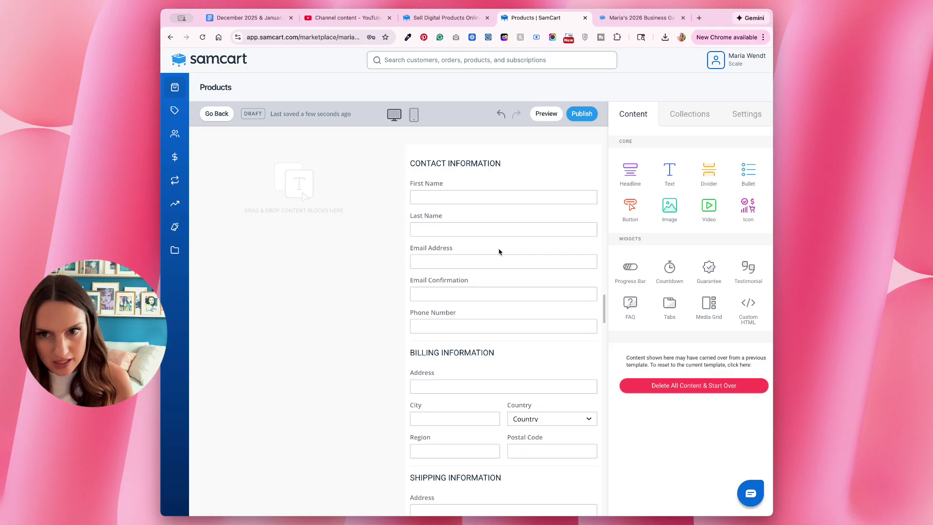
pyautogui.scroll(-2, 499, 252)
pyautogui.scroll(-5, 498, 251)
pyautogui.scroll(-5, 499, 252)
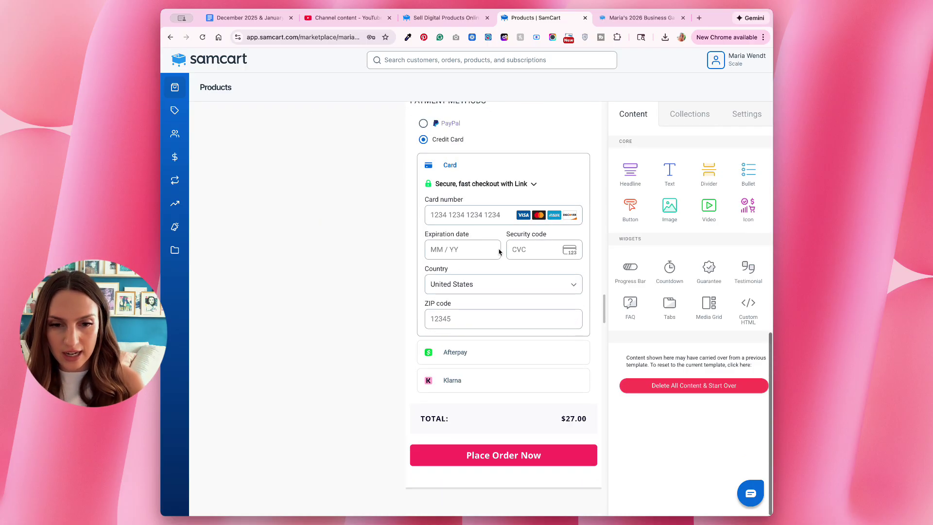
pyautogui.scroll(1, 499, 252)
pyautogui.scroll(8, 500, 252)
pyautogui.scroll(2, 498, 252)
pyautogui.scroll(1, 500, 252)
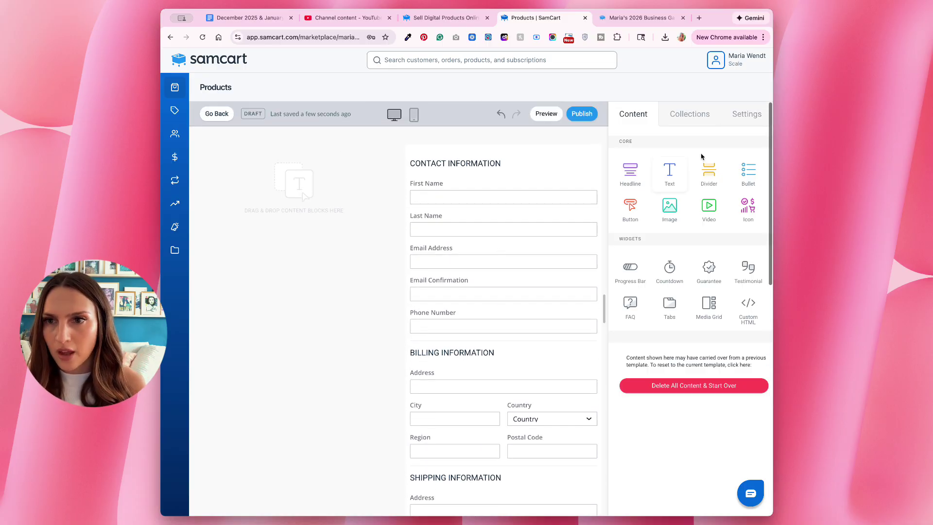
pyautogui.click(501, 254)
pyautogui.scroll(-1, 707, 268)
pyautogui.scroll(-5, 708, 268)
pyautogui.scroll(-5, 708, 268)
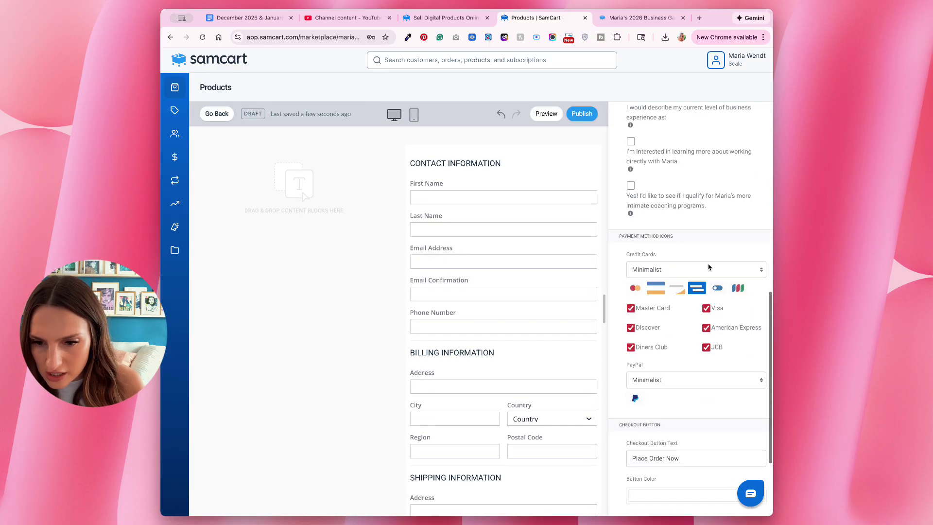
pyautogui.scroll(-5, 707, 267)
pyautogui.click(749, 421)
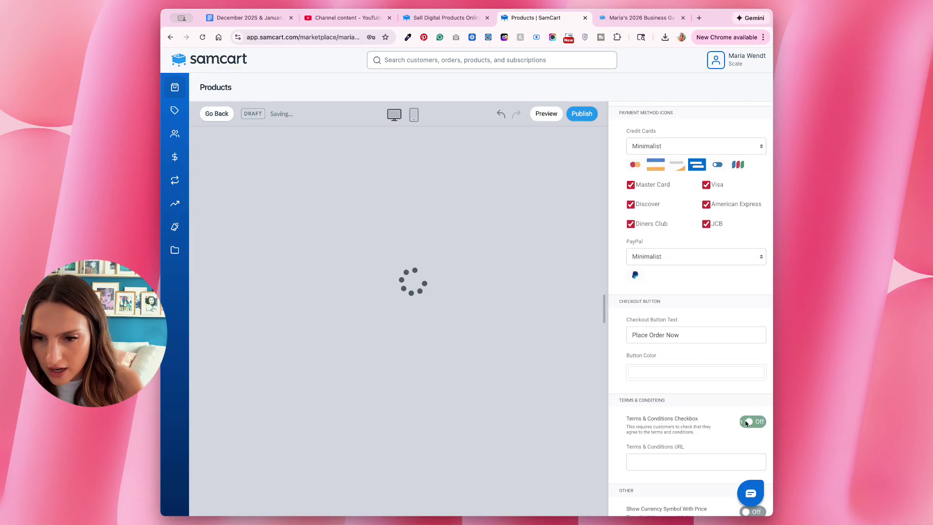
pyautogui.scroll(-5, 504, 409)
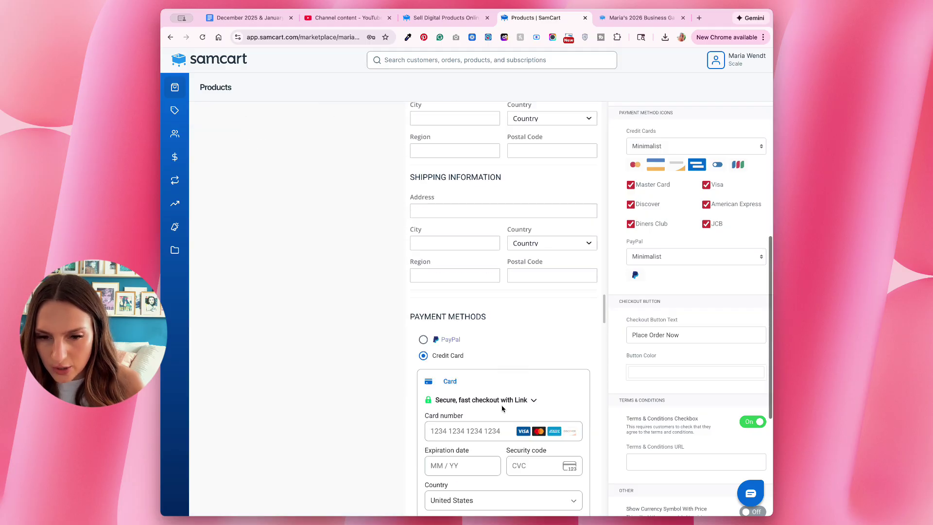
pyautogui.scroll(-4, 503, 408)
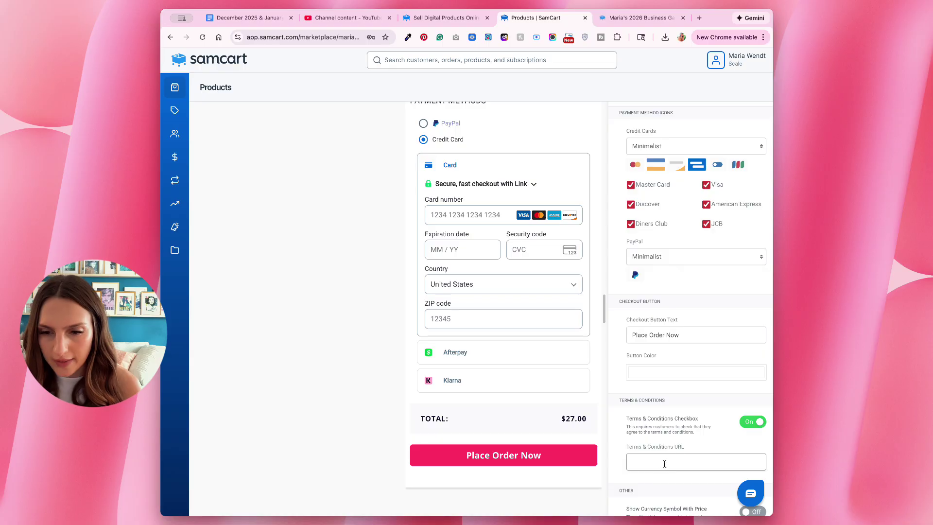
pyautogui.scroll(10, 686, 406)
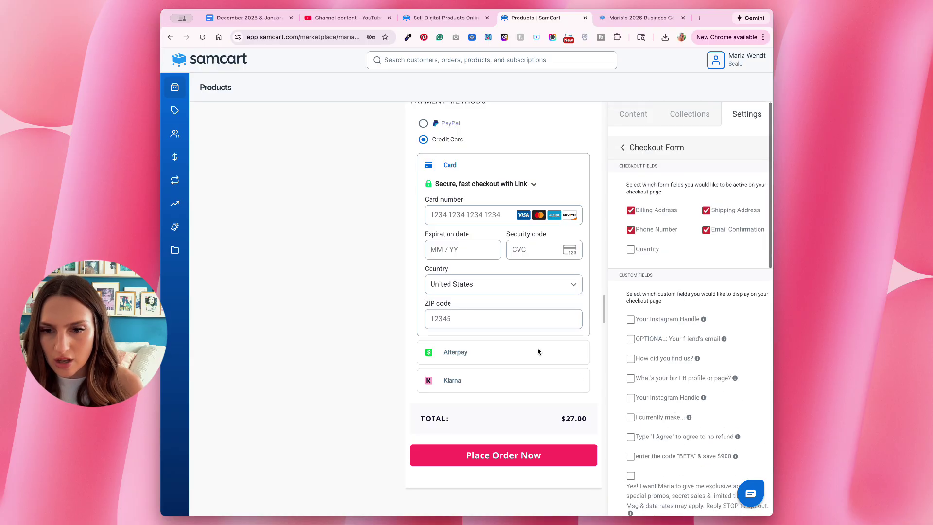
pyautogui.scroll(5, 536, 343)
pyautogui.click(645, 117)
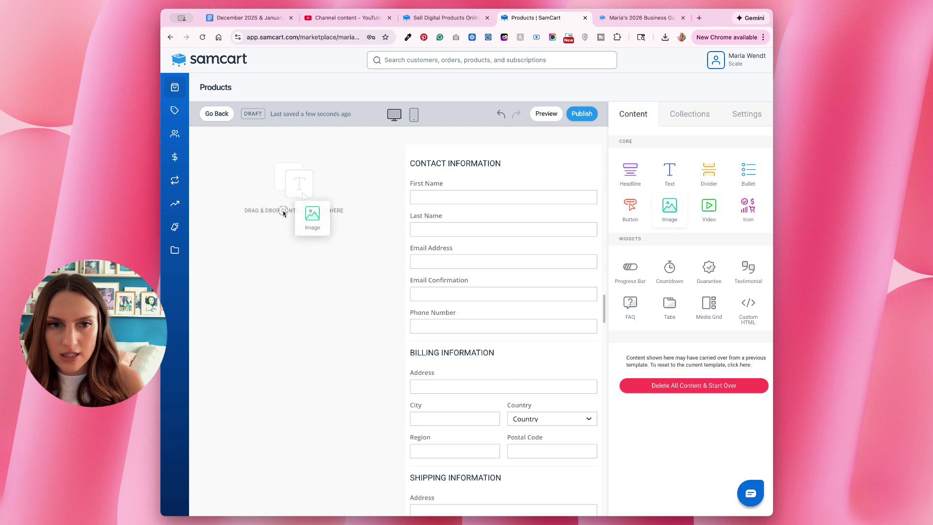
# Drop an Image block into the left column and insert the phone-collage image from My Image Library
pyautogui.moveTo(667, 206); pyautogui.dragTo(284, 188)
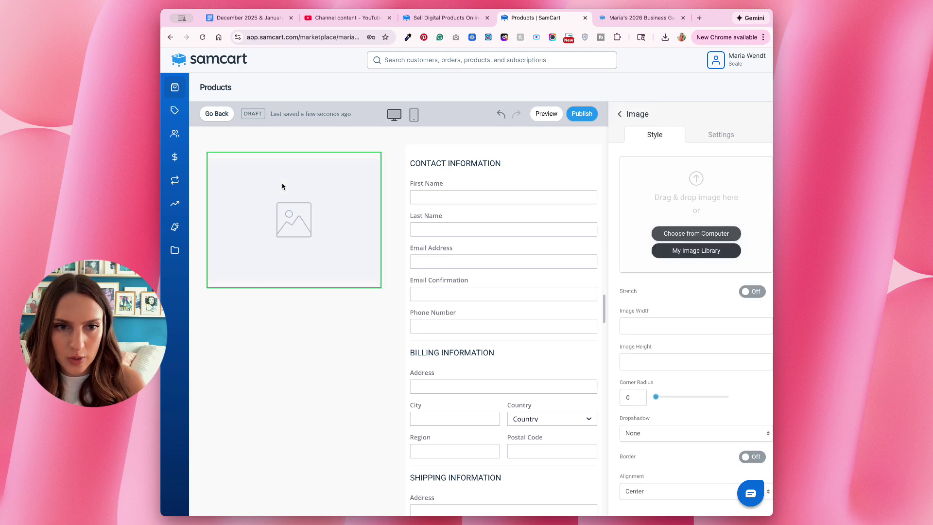
pyautogui.click(719, 251)
pyautogui.scroll(-2, 498, 248)
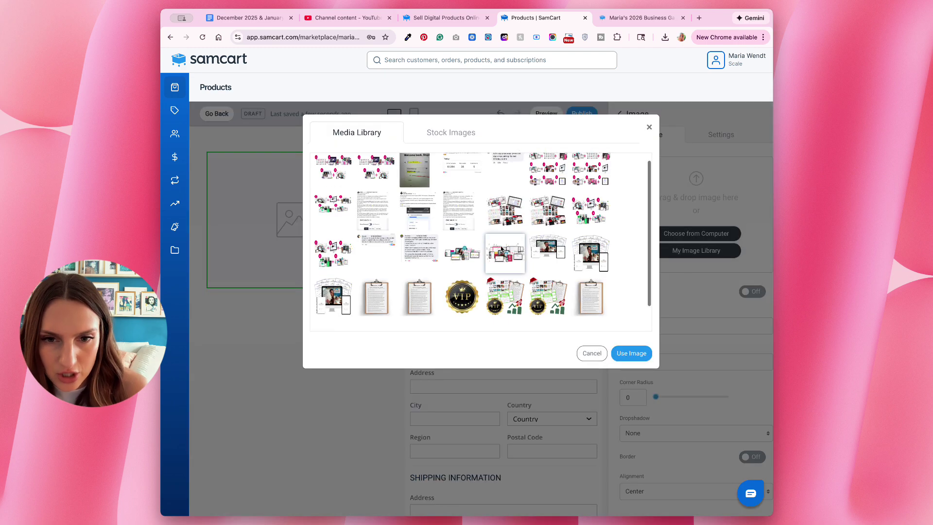
pyautogui.scroll(-2, 438, 259)
pyautogui.scroll(-2, 394, 271)
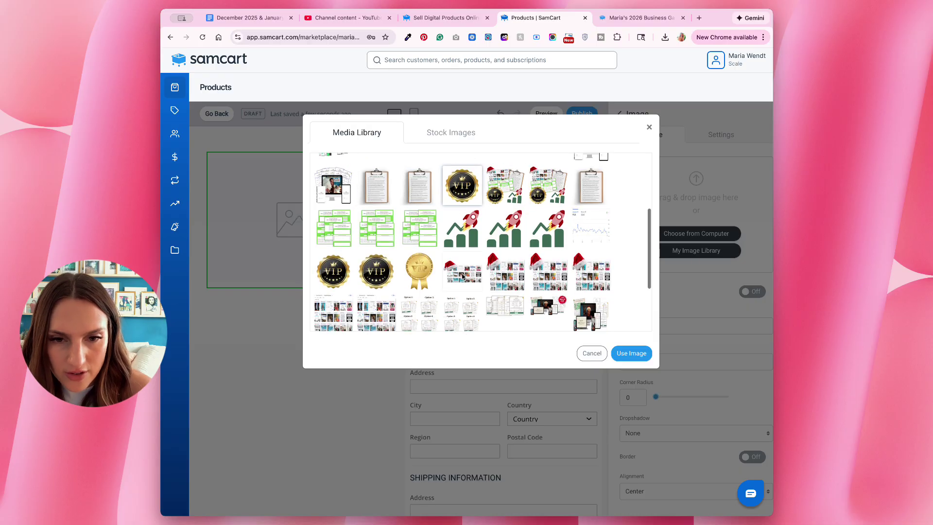
pyautogui.scroll(-3, 438, 274)
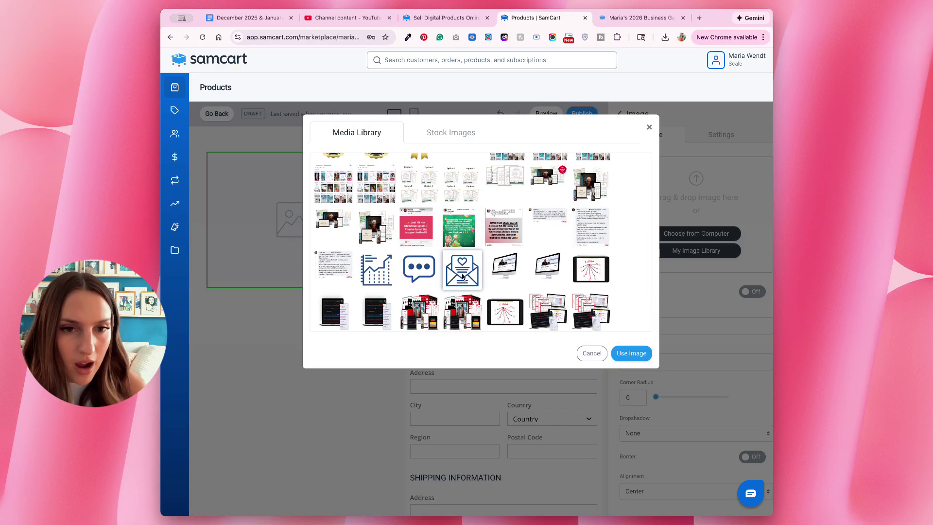
pyautogui.scroll(-1, 462, 275)
pyautogui.scroll(-1, 463, 275)
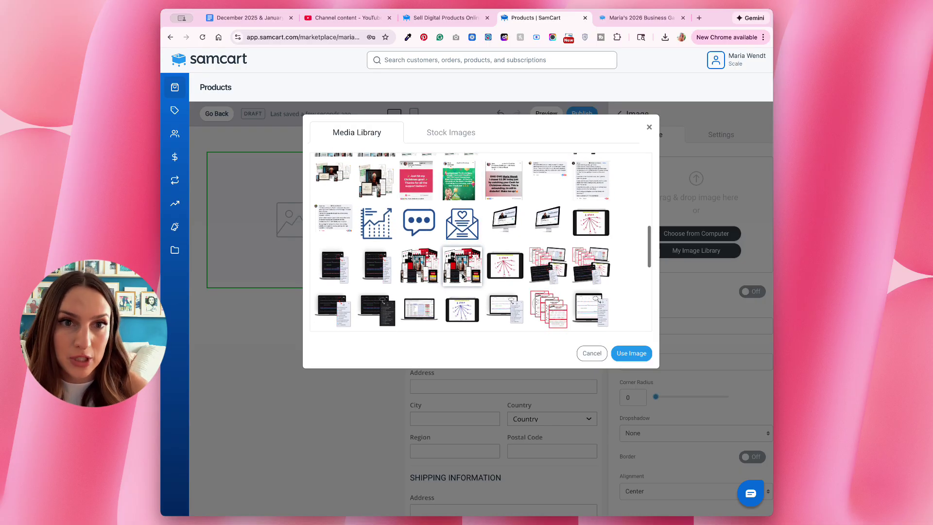
pyautogui.scroll(-1, 463, 276)
pyautogui.scroll(-2, 463, 276)
pyautogui.scroll(-1, 462, 276)
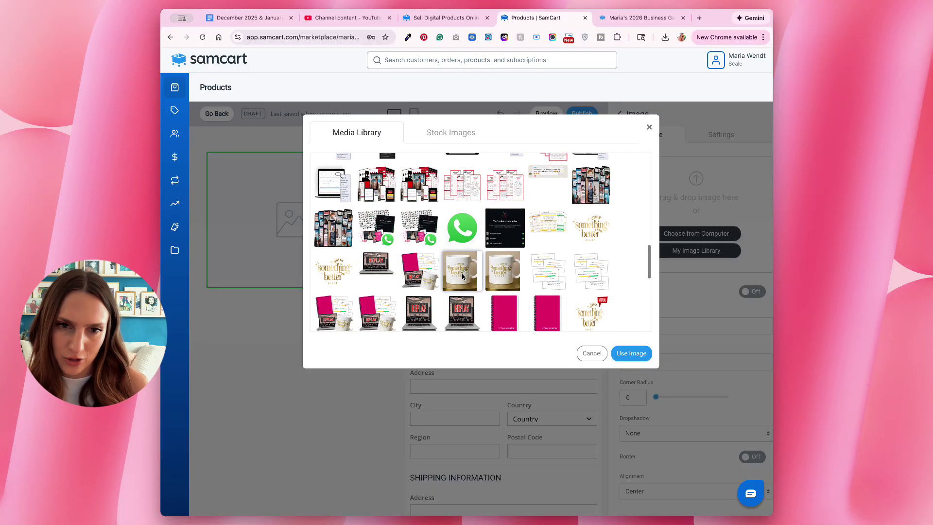
pyautogui.click(419, 184)
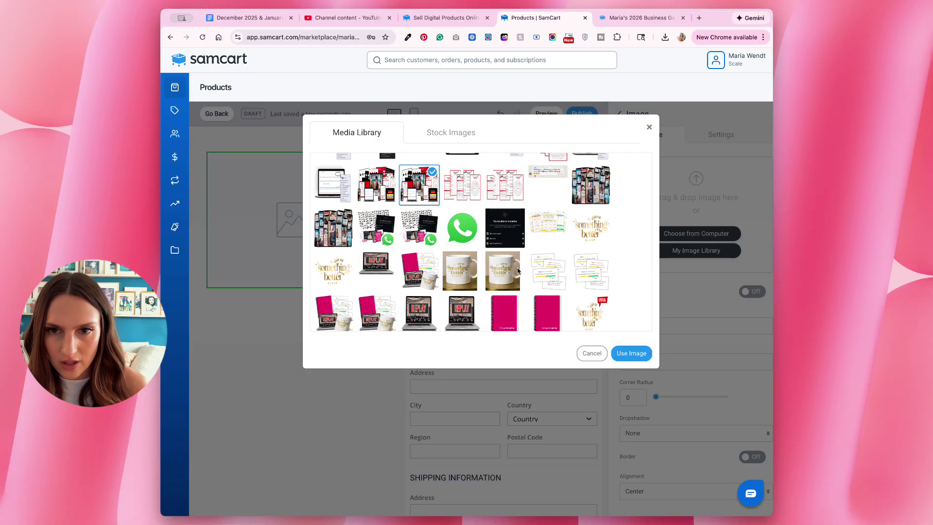
pyautogui.click(591, 186)
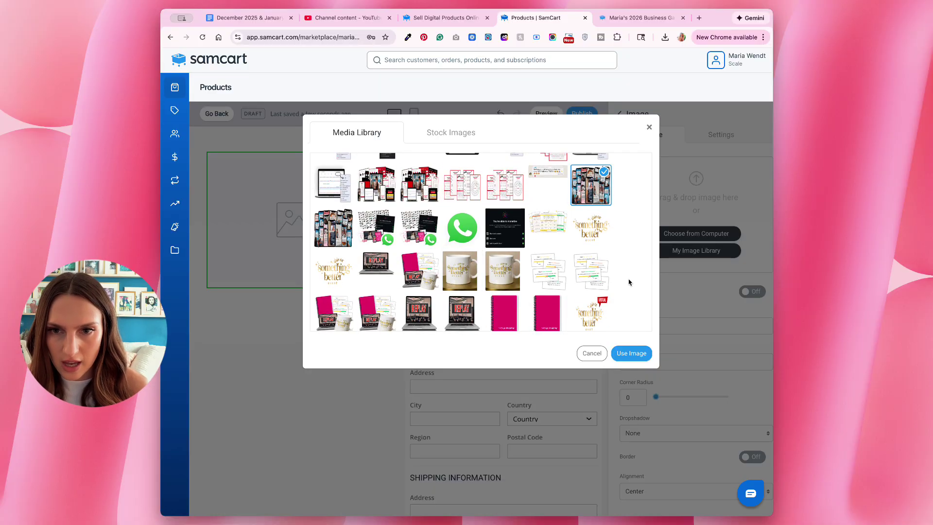
pyautogui.click(631, 353)
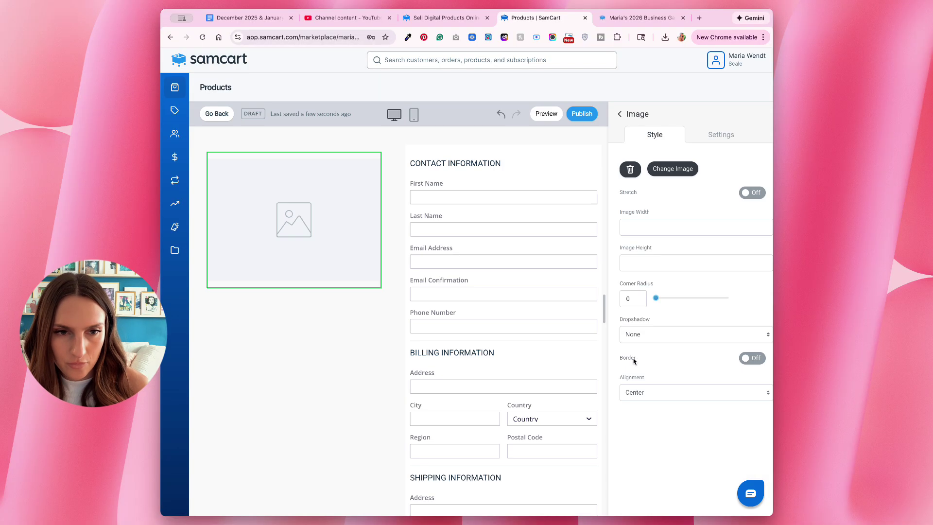
# Add a Headline block under the image, set in Lora at text size 20
pyautogui.click(620, 114)
pyautogui.moveTo(631, 179); pyautogui.dragTo(293, 255)
pyautogui.click(689, 208)
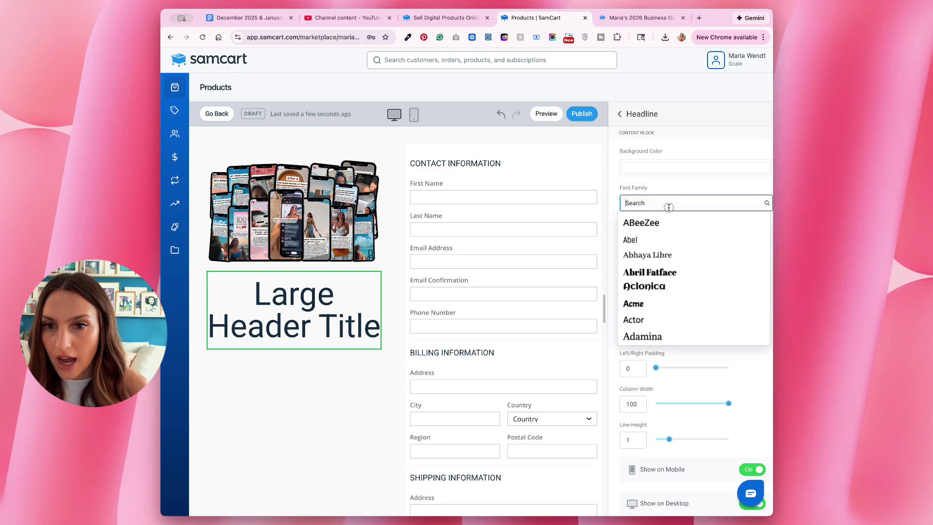
pyautogui.write('Lora')
pyautogui.click(668, 225)
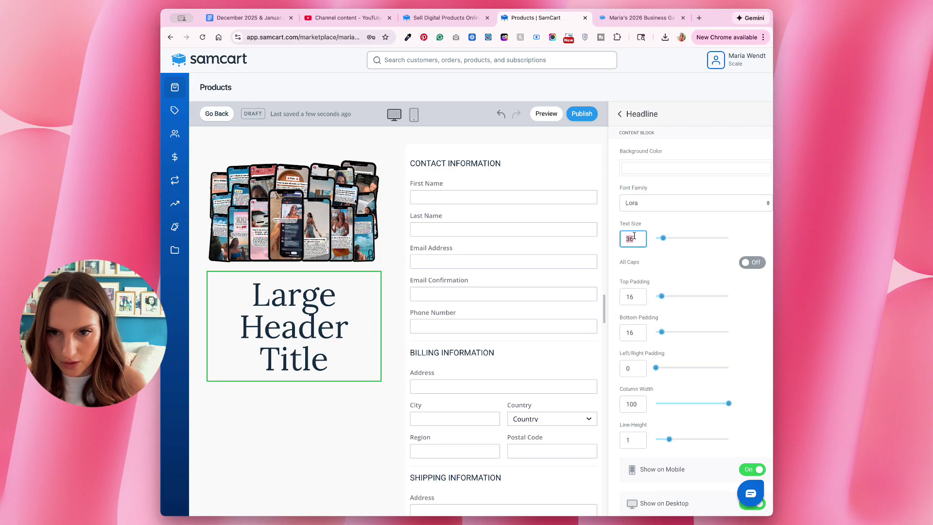
pyautogui.write('25')
pyautogui.click(643, 223)
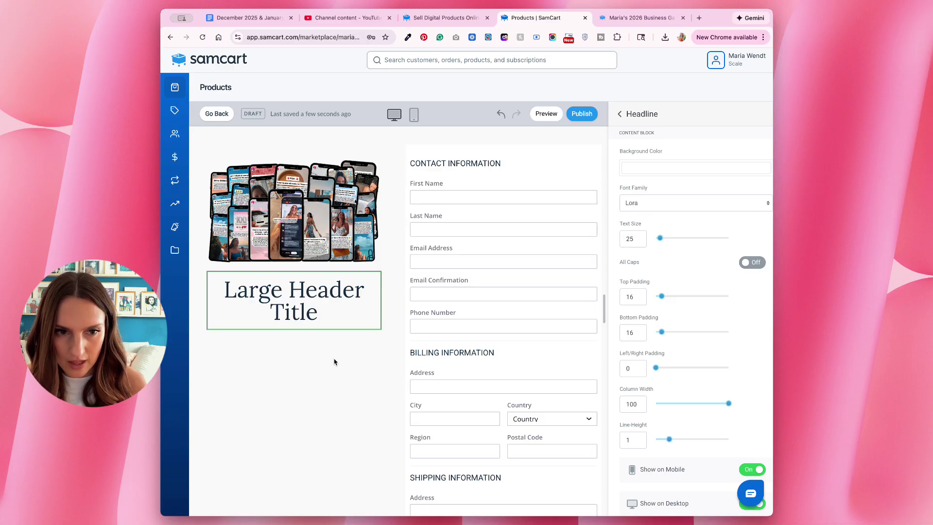
pyautogui.click(334, 362)
pyautogui.click(336, 315)
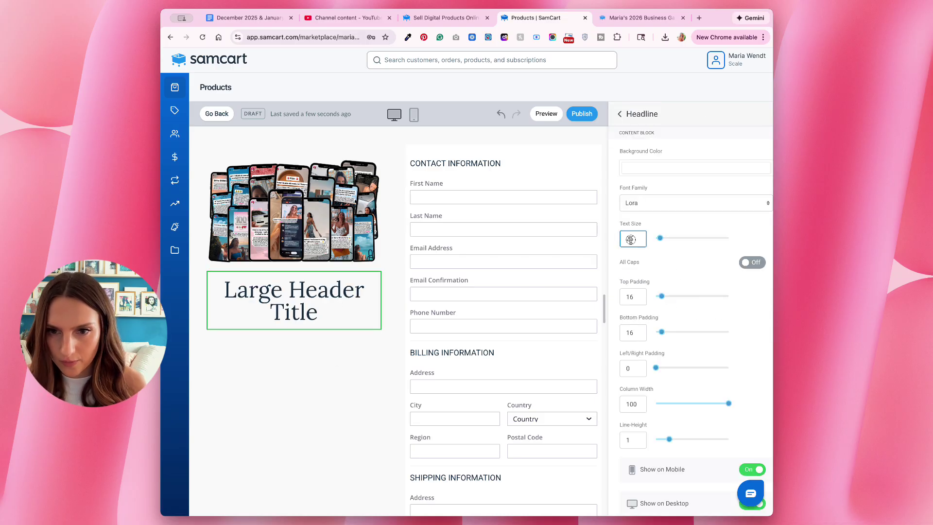
pyautogui.click(640, 225)
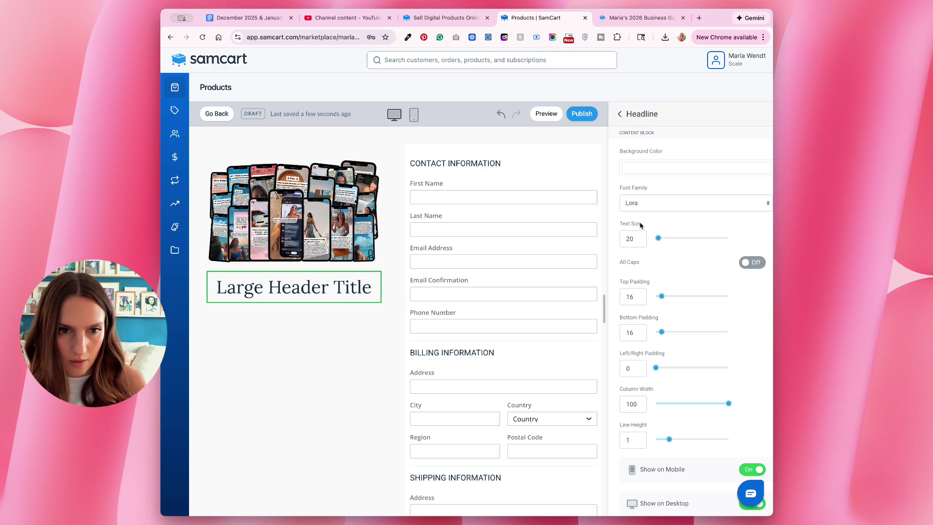
pyautogui.click(357, 351)
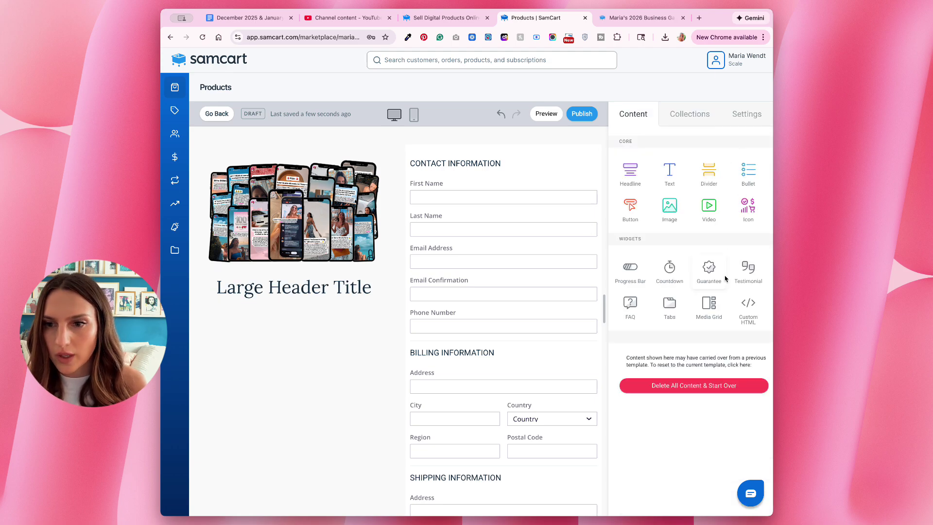
pyautogui.scroll(-1, 724, 278)
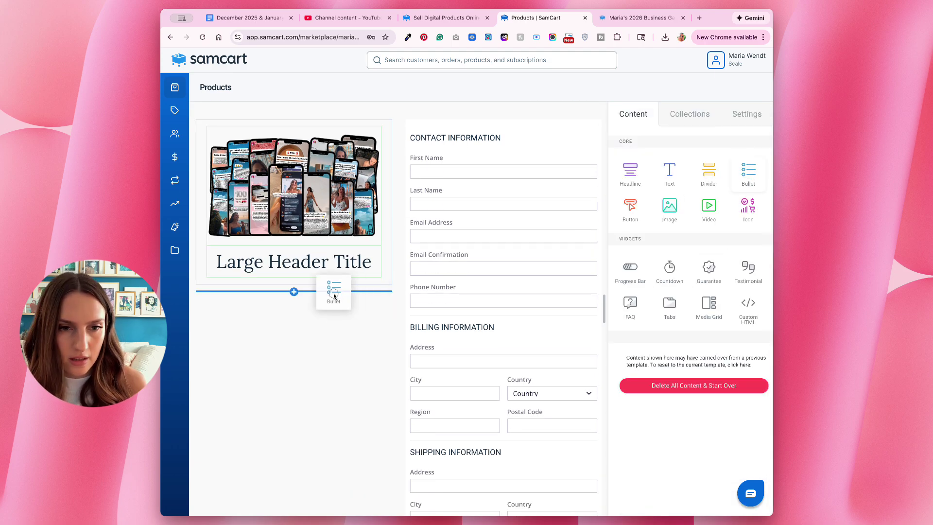
# Add a bullet list under the headline and load Selling With Instagram Stories in a new tab
pyautogui.moveTo(751, 175); pyautogui.dragTo(333, 287)
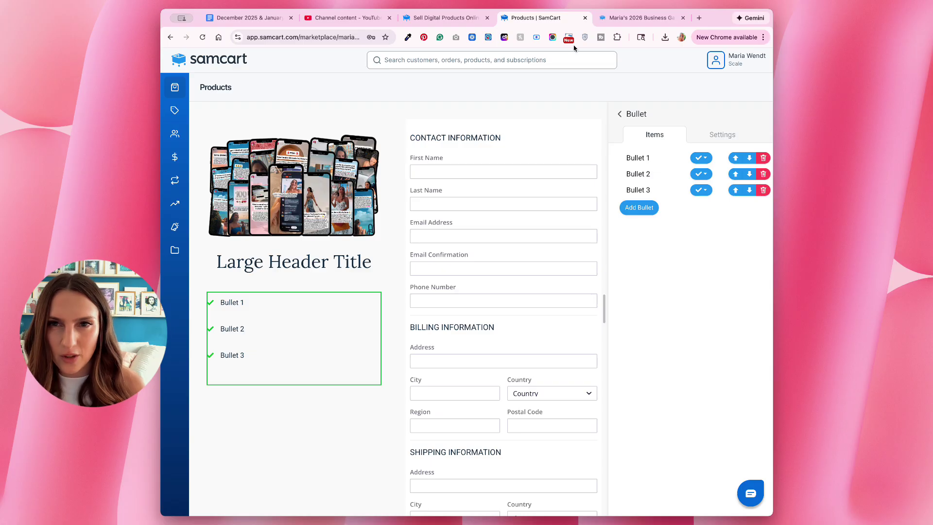
pyautogui.click(638, 18)
pyautogui.scroll(-1, 310, 327)
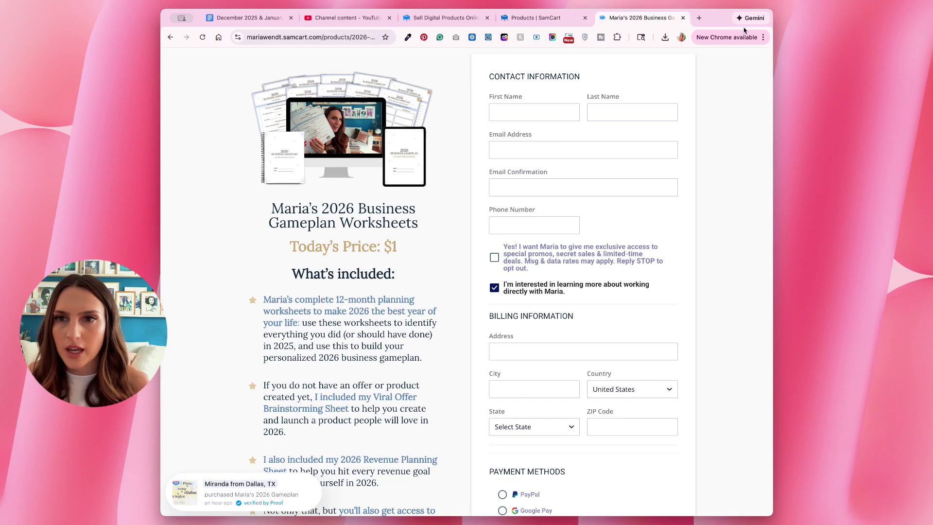
pyautogui.click(699, 18)
pyautogui.write('sel')
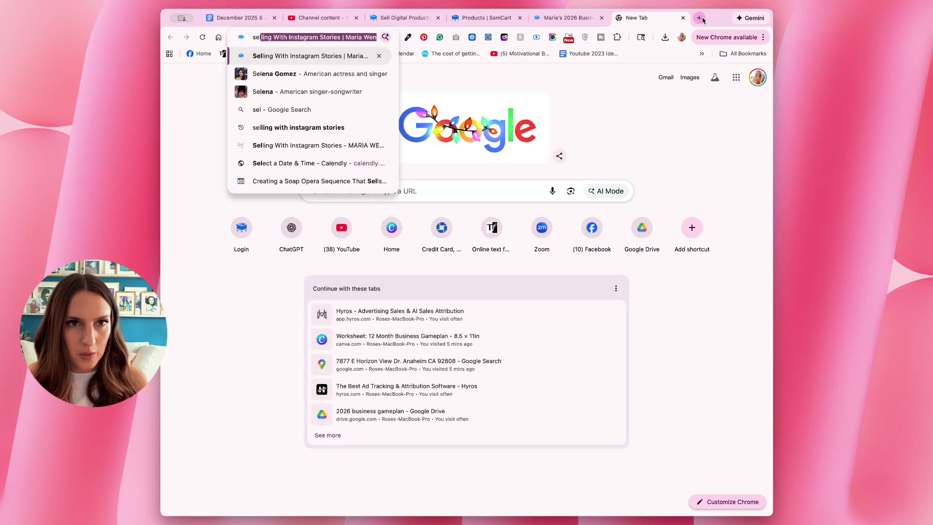
pyautogui.press('Return')
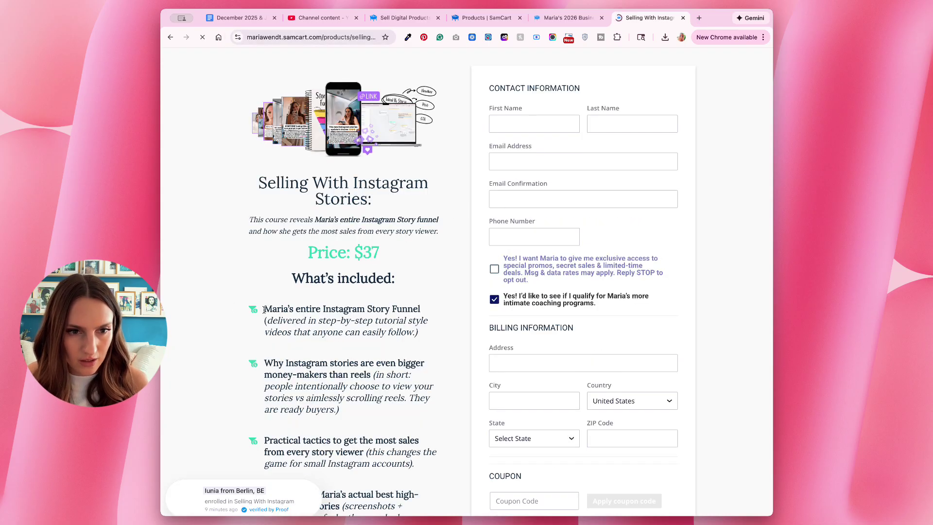
pyautogui.click(568, 18)
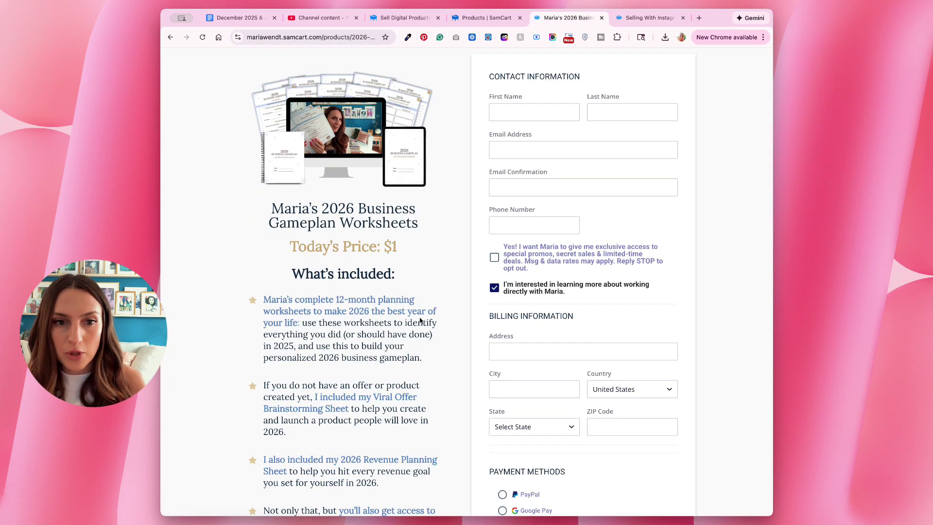
pyautogui.click(486, 18)
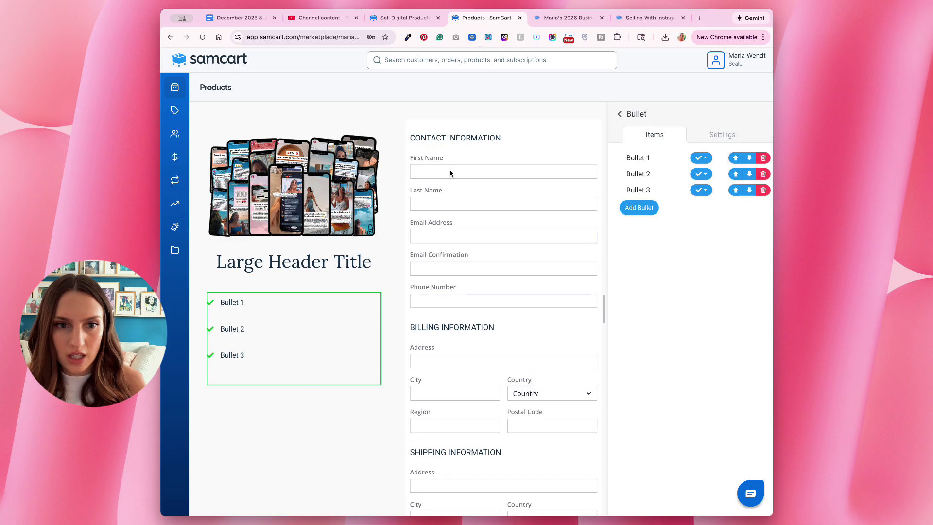
pyautogui.click(702, 159)
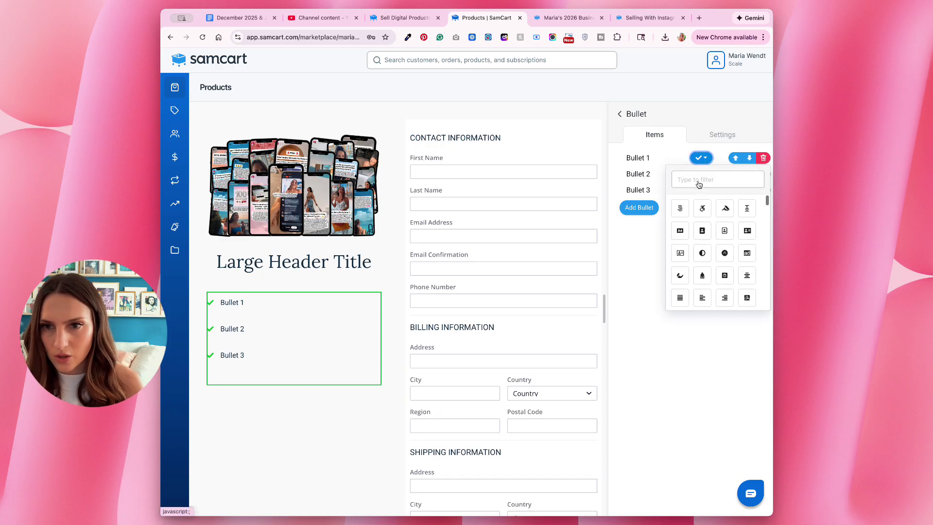
pyautogui.click(697, 180)
pyautogui.write('health')
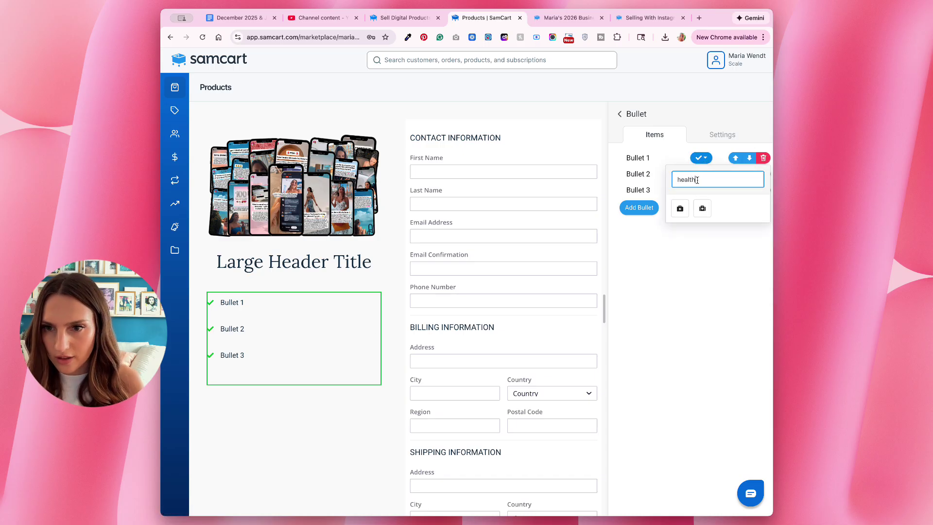
pyautogui.press('BackSpace')
pyautogui.press('BackSpace')
pyautogui.press('BackSpace')
pyautogui.press('BackSpace')
pyautogui.write('plan')
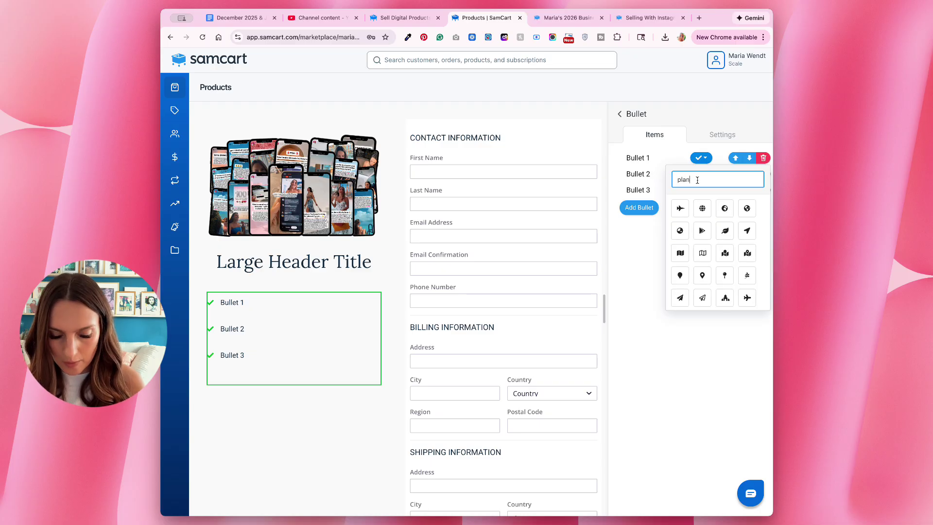
pyautogui.write('t')
pyautogui.press('BackSpace')
pyautogui.press('BackSpace')
pyautogui.press('BackSpace')
pyautogui.press('BackSpace')
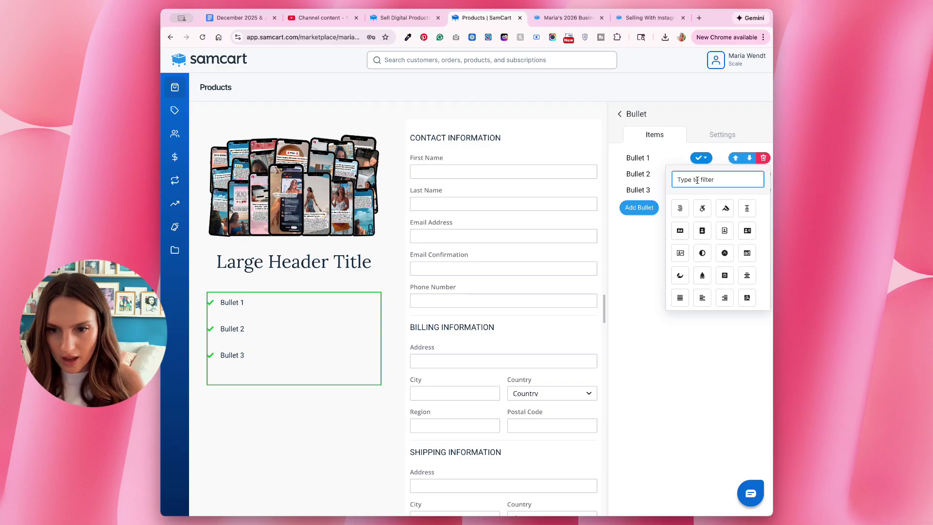
pyautogui.write('food')
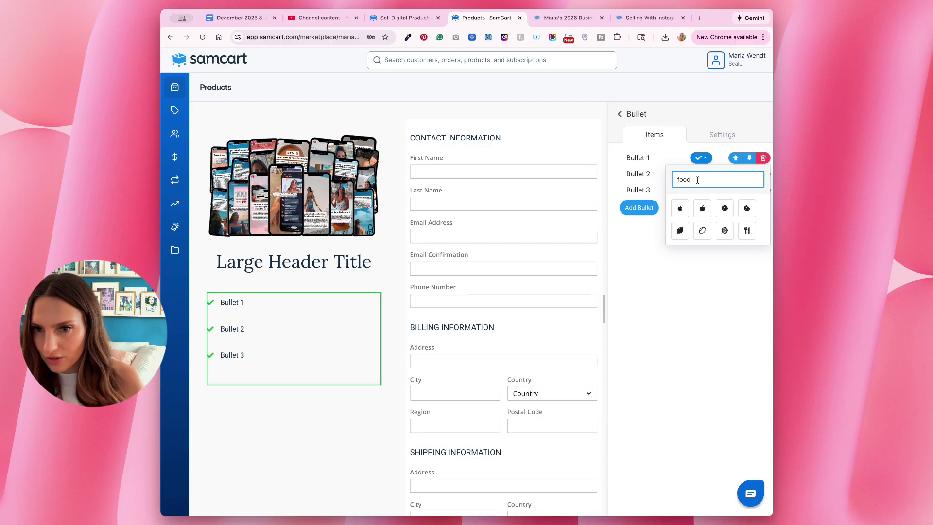
pyautogui.press('BackSpace')
pyautogui.press('BackSpace')
pyautogui.press('BackSpace')
pyautogui.press('BackSpace')
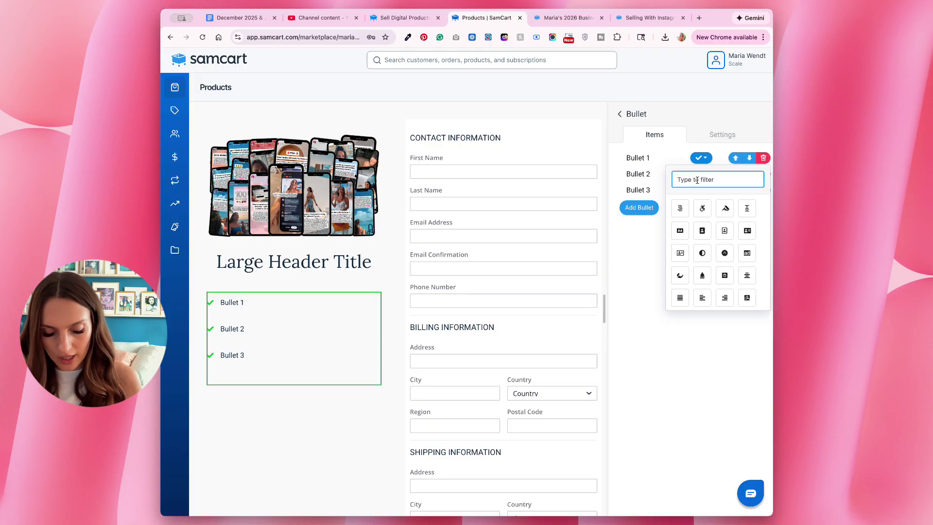
pyautogui.write('lov')
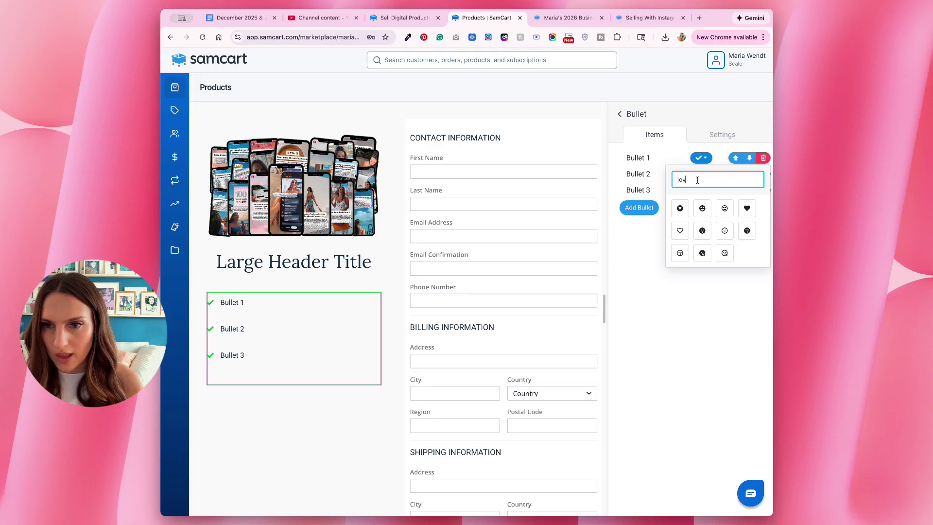
pyautogui.press('BackSpace')
pyautogui.press('BackSpace')
pyautogui.press('BackSpace')
pyautogui.press('BackSpace')
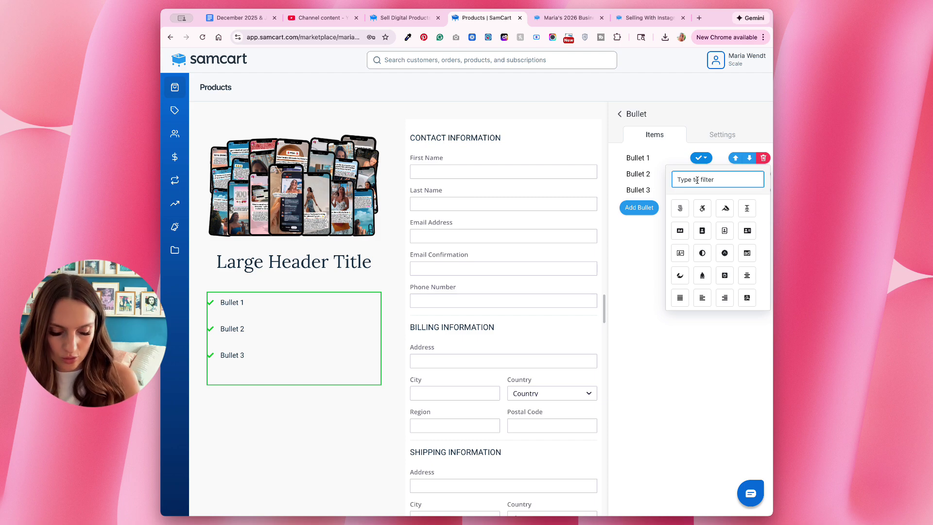
pyautogui.write('busi')
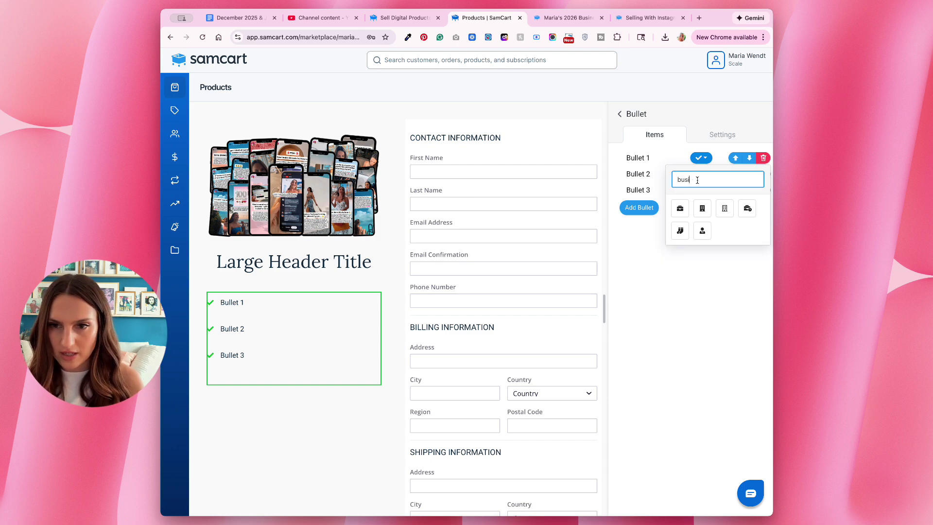
pyautogui.press('BackSpace')
pyautogui.press('BackSpace')
pyautogui.press('BackSpace')
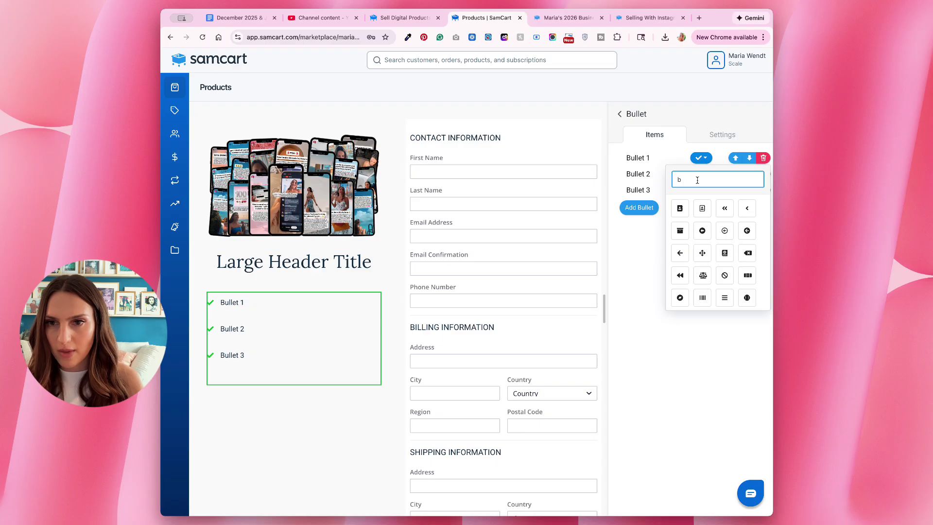
pyautogui.press('BackSpace')
pyautogui.write('money')
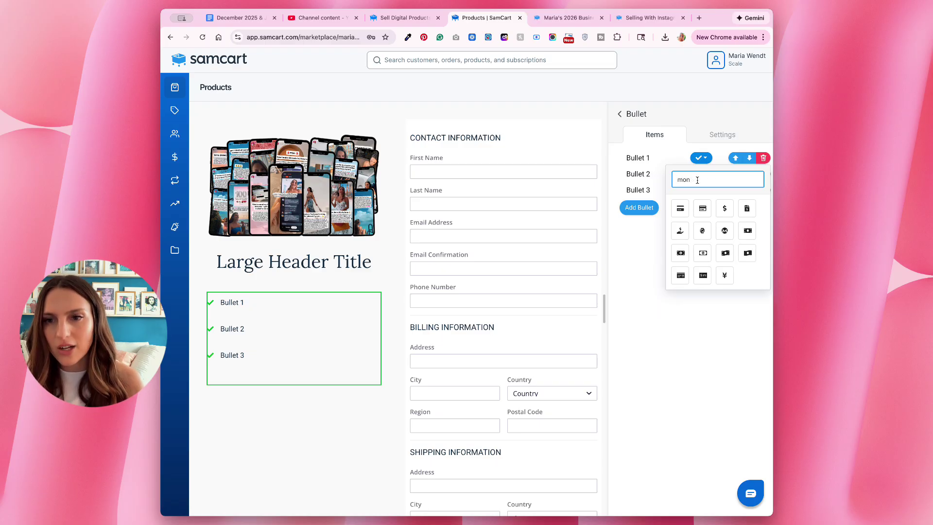
pyautogui.press('BackSpace')
pyautogui.press('BackSpace')
pyautogui.press('BackSpace')
# Close the bullet icon choices and drag a Video block beneath the bullet list
pyautogui.click(737, 442)
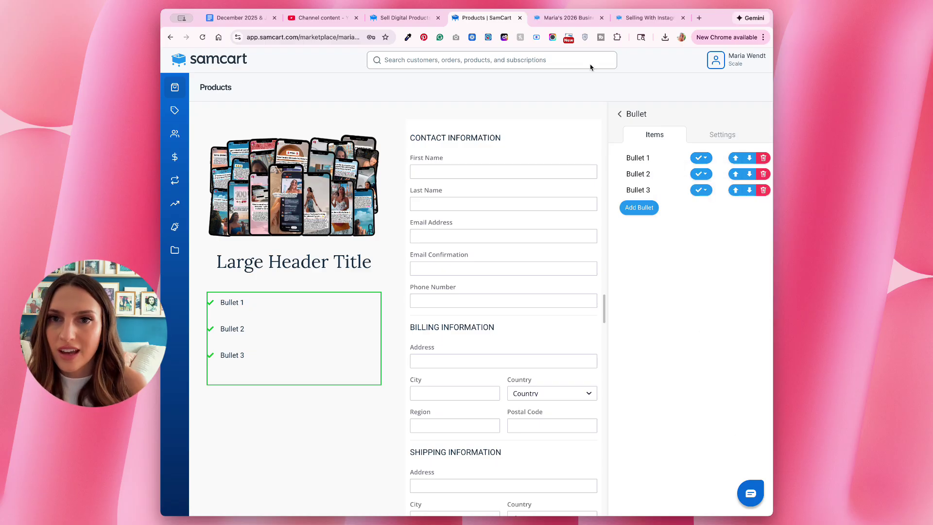
pyautogui.click(567, 18)
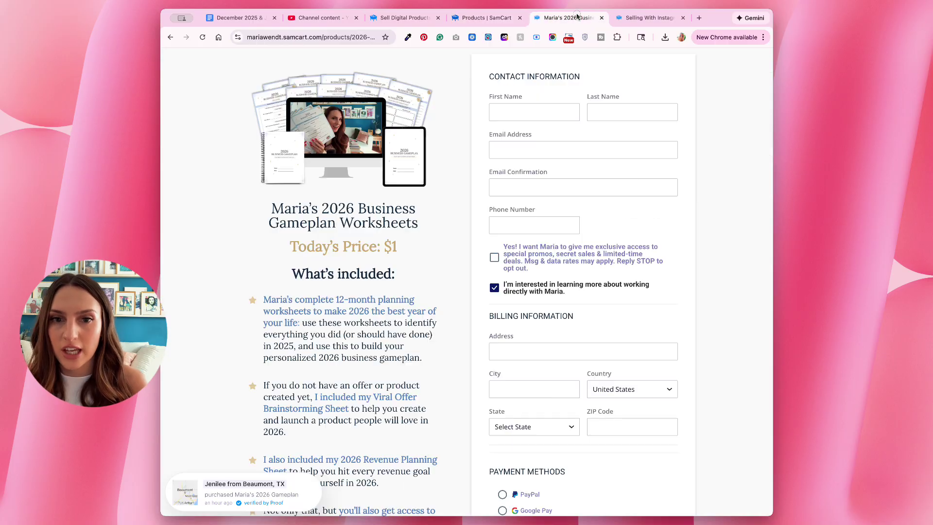
pyautogui.scroll(-1, 348, 332)
pyautogui.scroll(-5, 348, 332)
pyautogui.scroll(-5, 348, 332)
pyautogui.scroll(-4, 348, 331)
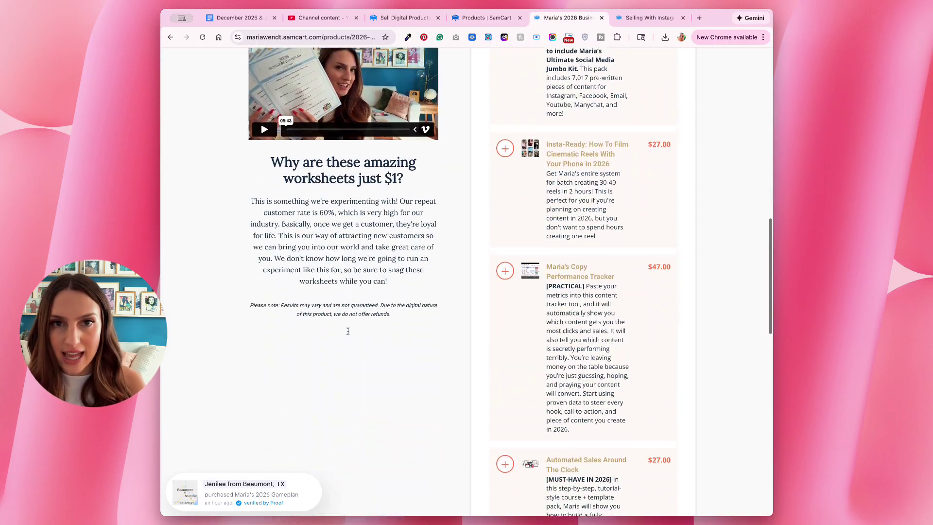
pyautogui.scroll(15, 348, 332)
pyautogui.click(486, 18)
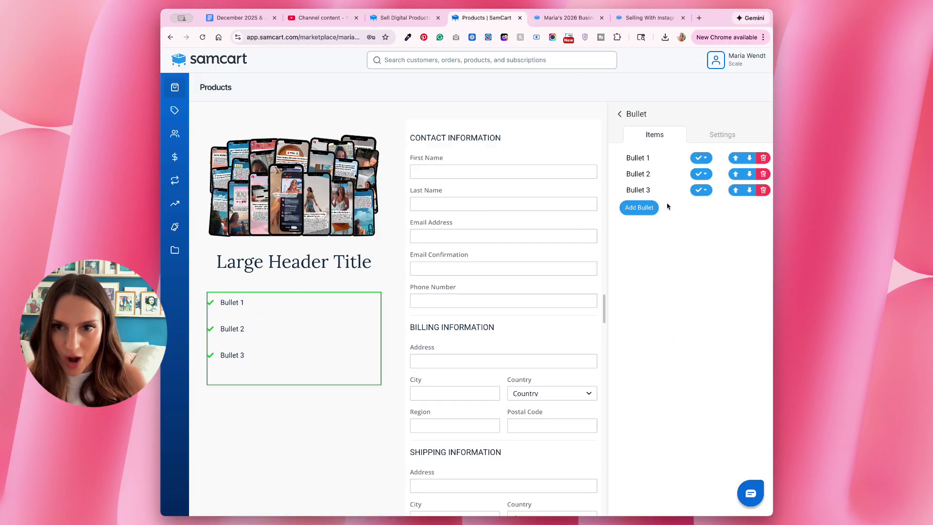
pyautogui.click(618, 116)
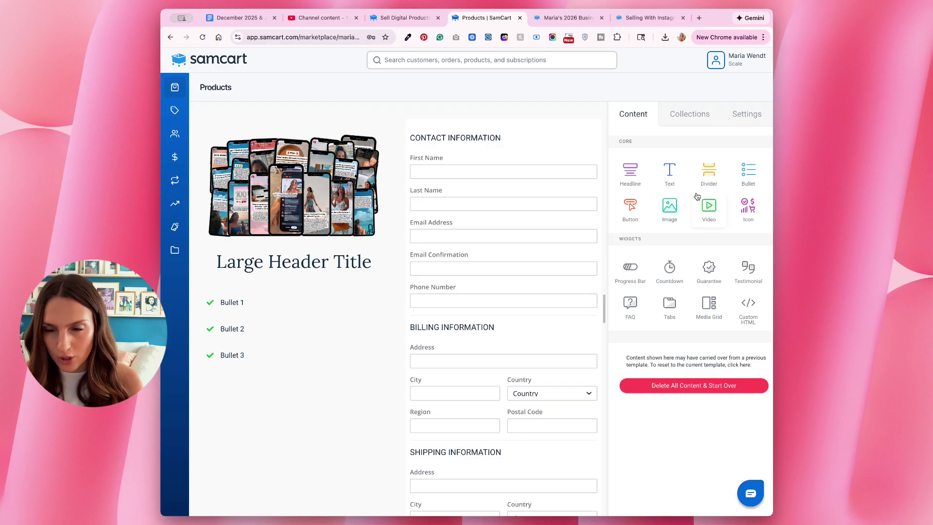
pyautogui.moveTo(703, 206); pyautogui.dragTo(287, 366)
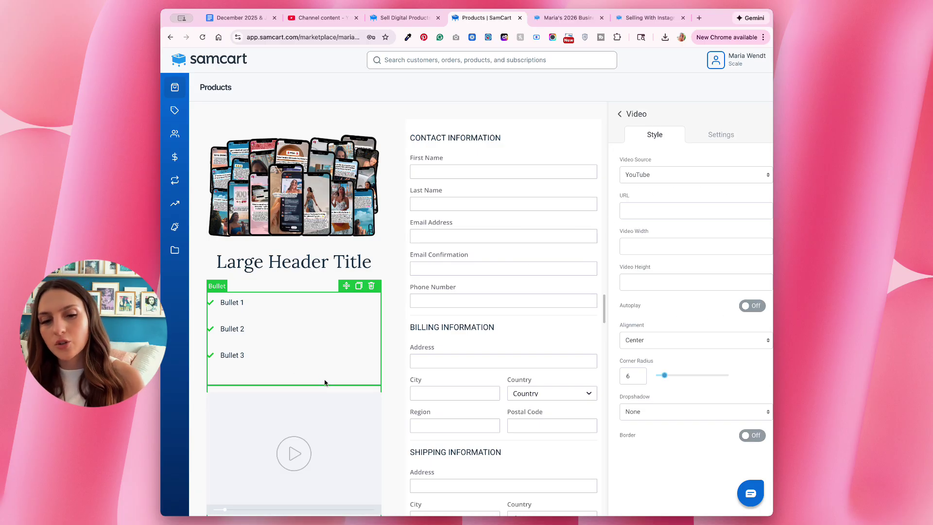
pyautogui.scroll(-2, 325, 382)
pyautogui.click(648, 18)
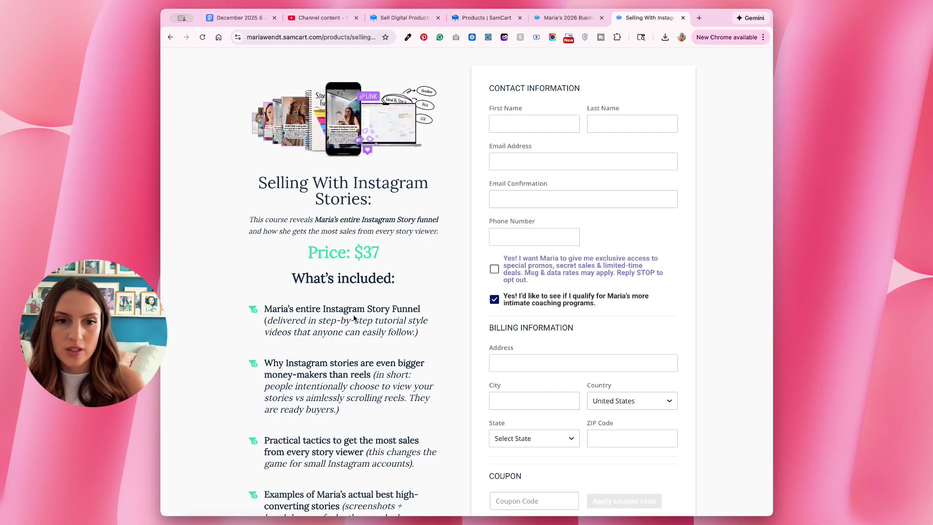
pyautogui.scroll(-2, 355, 318)
pyautogui.scroll(-3, 355, 318)
pyautogui.scroll(-2, 356, 321)
pyautogui.scroll(-2, 358, 322)
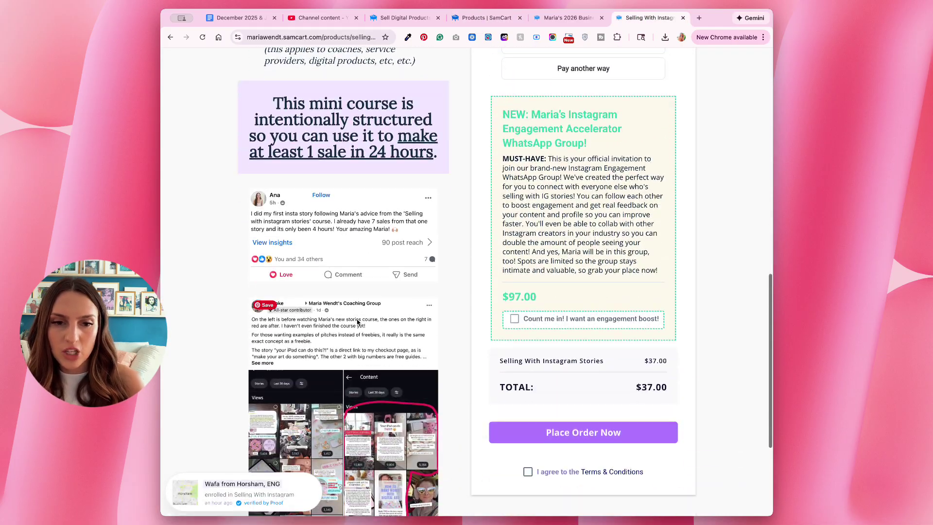
pyautogui.scroll(-2, 357, 323)
pyautogui.scroll(-2, 357, 324)
pyautogui.scroll(-4, 357, 323)
pyautogui.scroll(15, 357, 323)
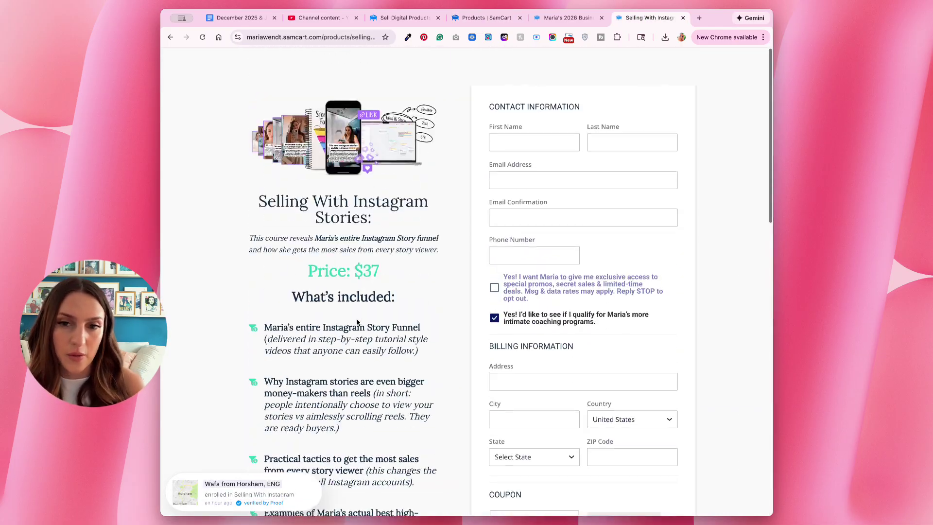
pyautogui.scroll(-1, 358, 323)
pyautogui.click(557, 19)
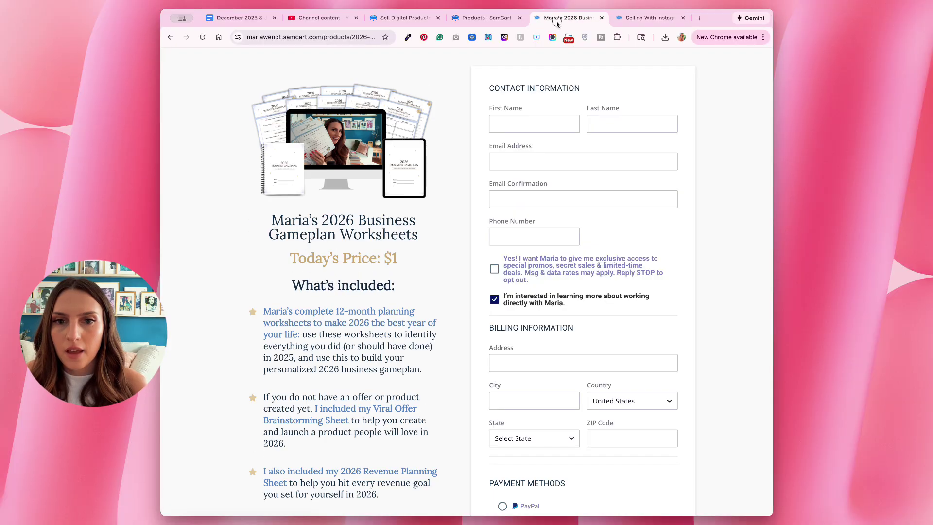
pyautogui.click(485, 18)
# Delete the video block, set the bullet list's line height to 15, and publish
pyautogui.click(374, 297)
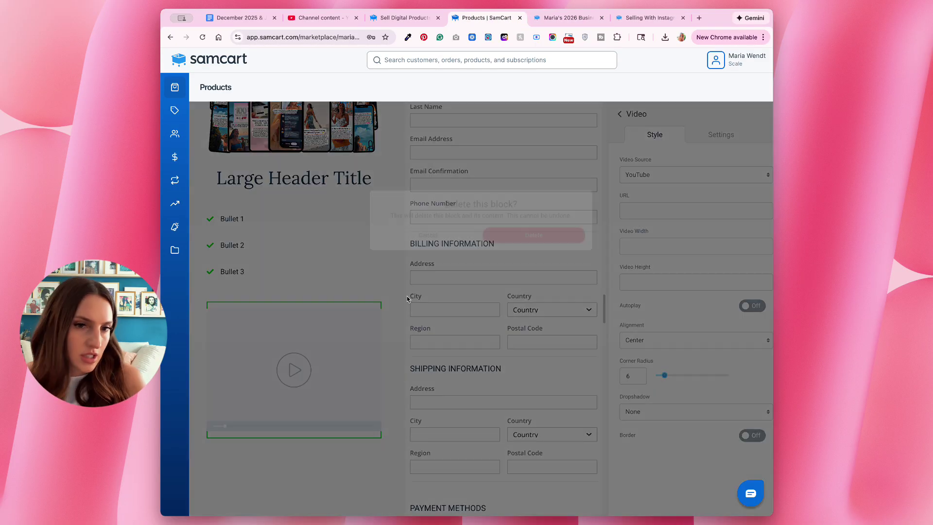
pyautogui.click(558, 323)
pyautogui.click(292, 277)
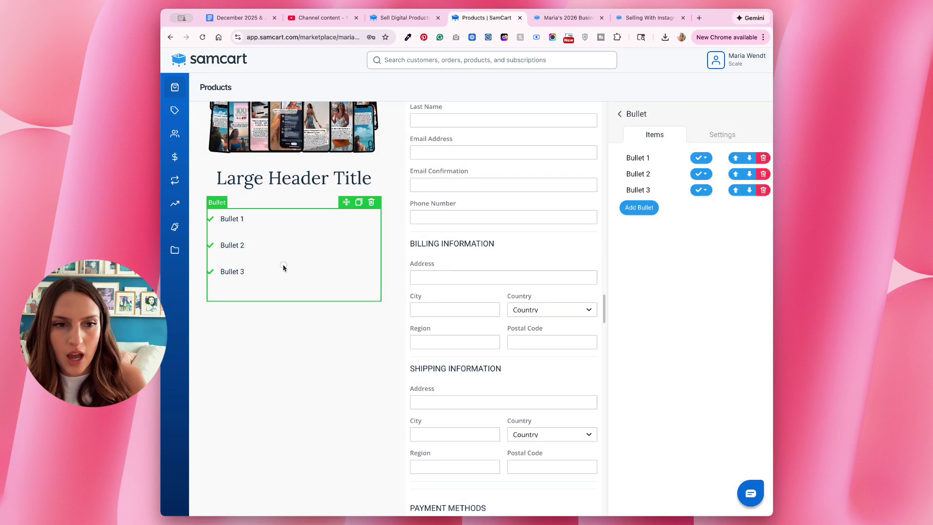
pyautogui.click(723, 137)
pyautogui.scroll(-1, 676, 315)
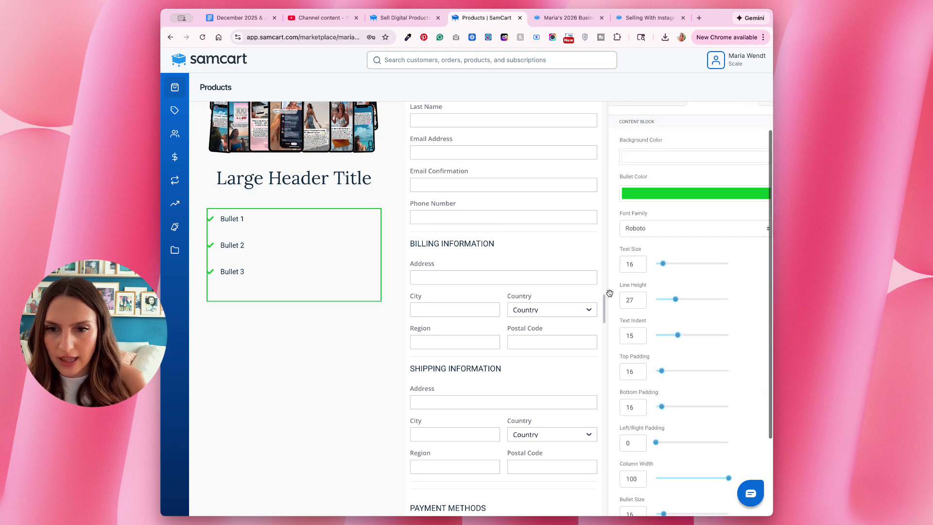
pyautogui.doubleClick(633, 298)
pyautogui.write('15')
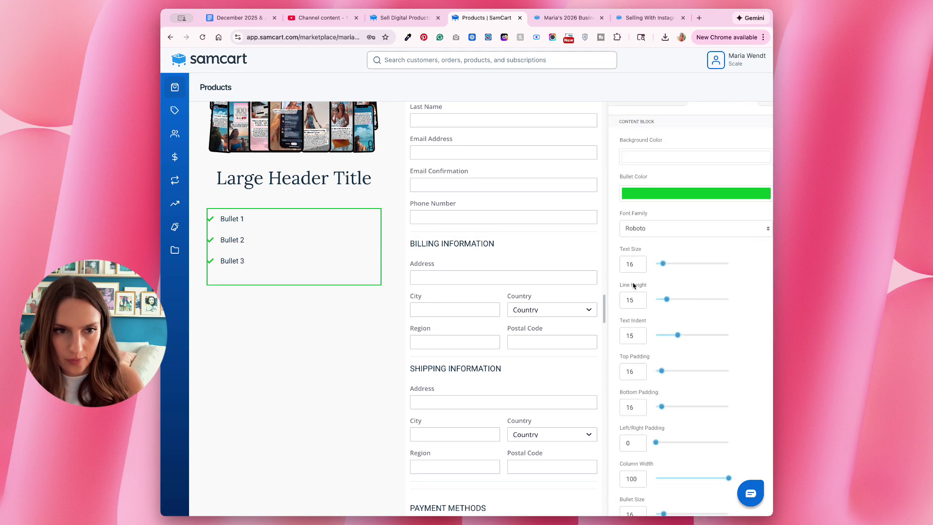
pyautogui.click(272, 342)
pyautogui.scroll(3, 292, 355)
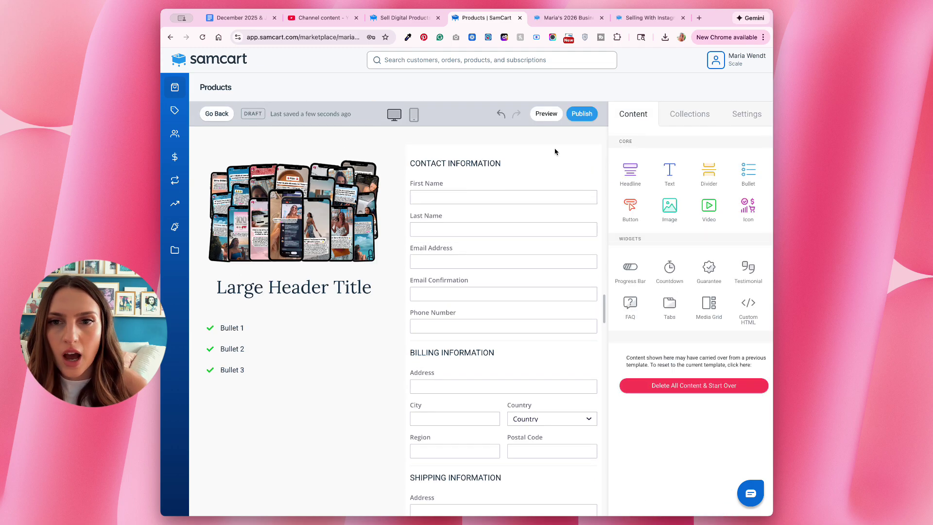
pyautogui.click(582, 114)
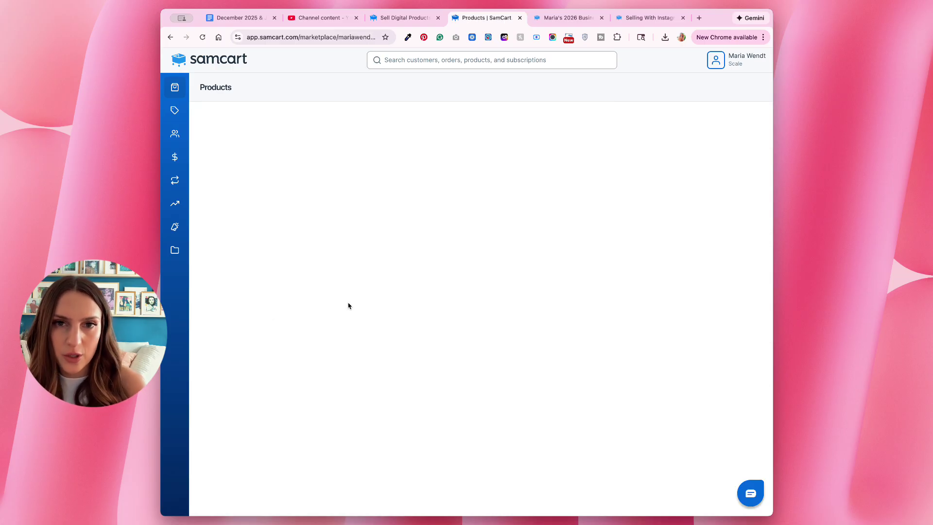
pyautogui.click(567, 18)
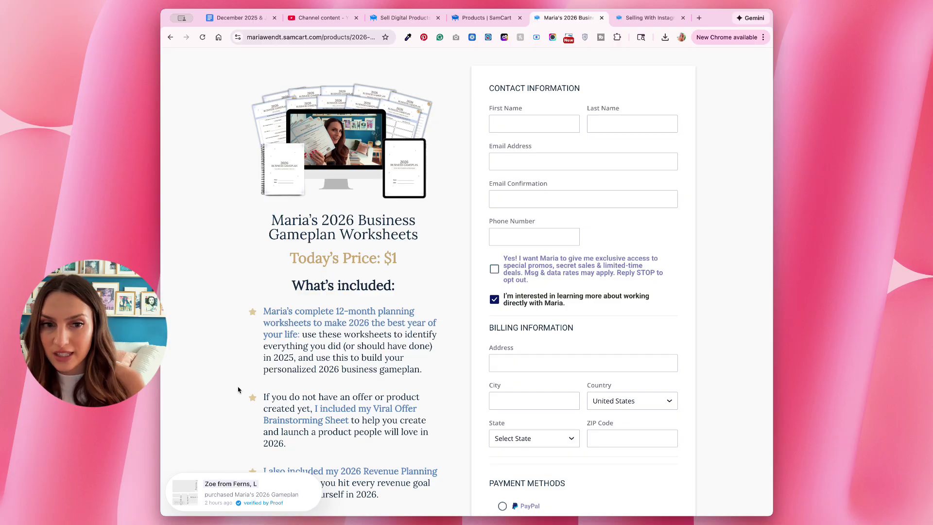
pyautogui.scroll(-1, 238, 391)
pyautogui.scroll(-3, 238, 390)
pyautogui.scroll(-5, 238, 390)
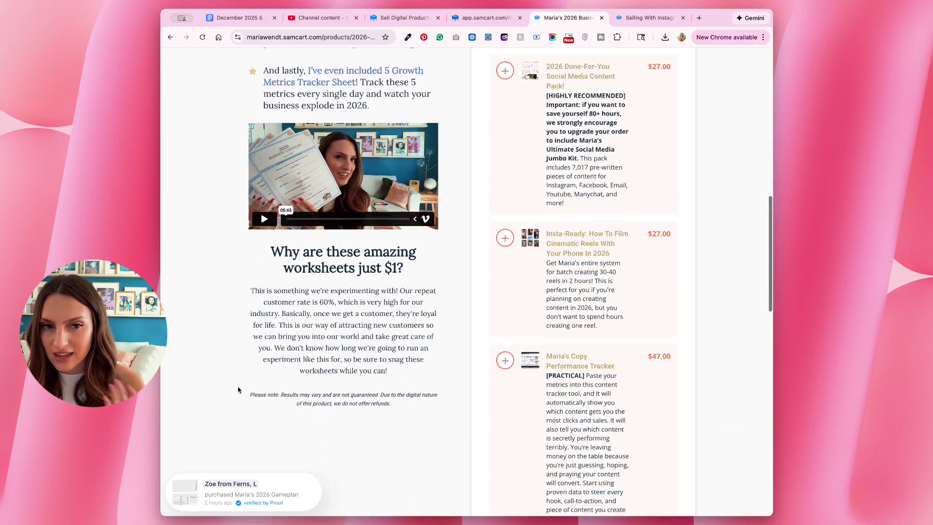
pyautogui.scroll(10, 238, 390)
pyautogui.hotkey('ctrl', 'shift', 'Tab')
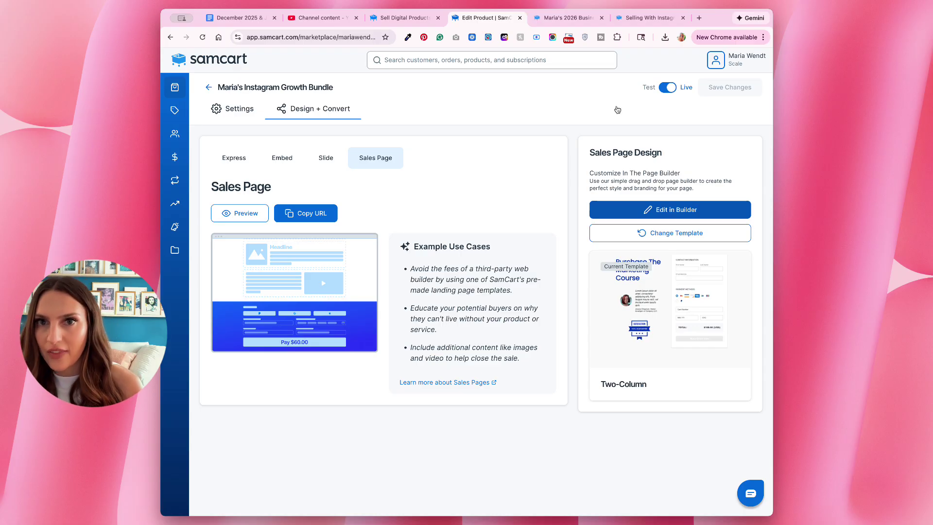
pyautogui.hotkey('ctrl', 'Tab')
pyautogui.hotkey('ctrl', 'Tab')
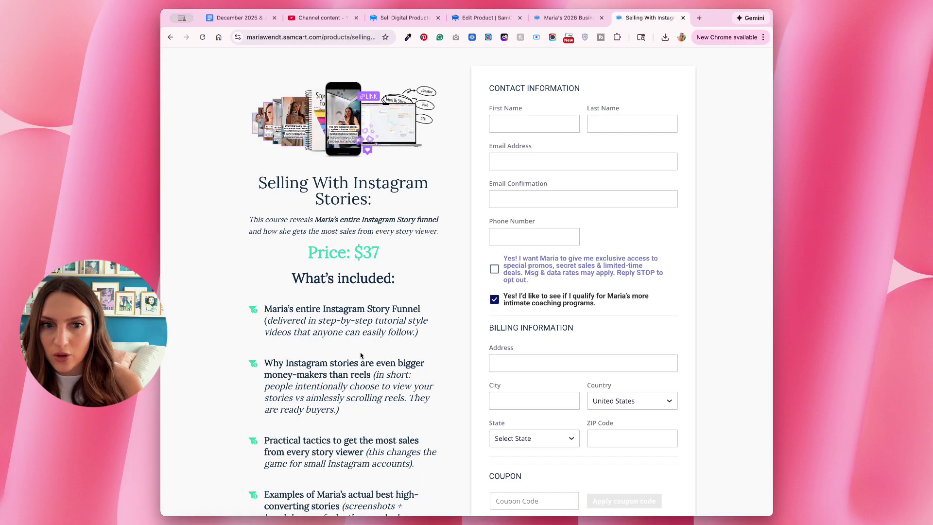
pyautogui.scroll(-5, 360, 355)
pyautogui.scroll(-5, 347, 316)
pyautogui.hotkey('ctrl', 'shift', 'Tab')
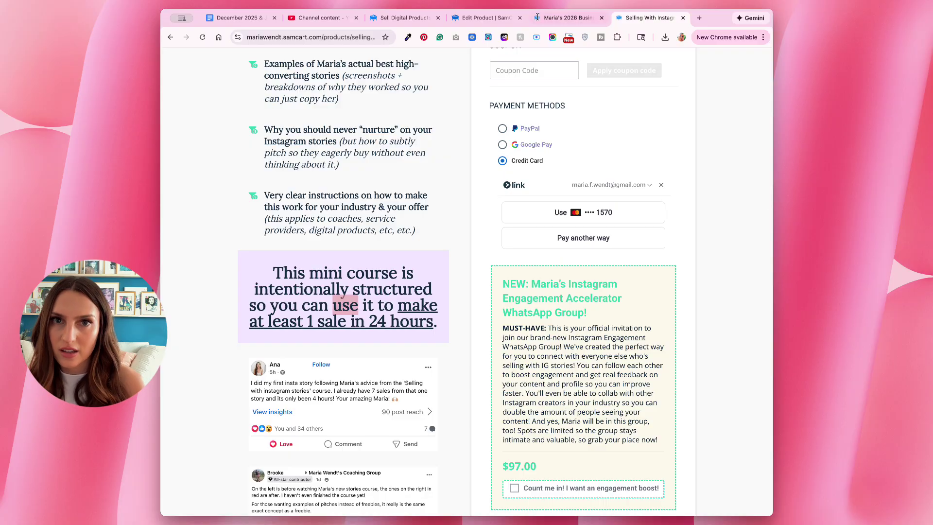
pyautogui.hotkey('ctrl', 'shift', 'Tab')
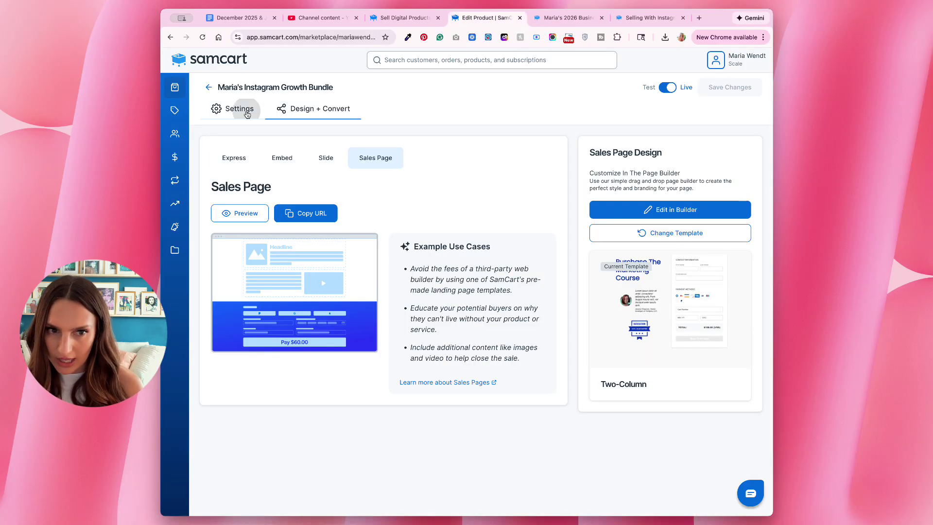
# Open the bundle's settings, then view the 'How I Got 300,000 Instagram Followers' PDF from Downloads in Preview
pyautogui.click(240, 109)
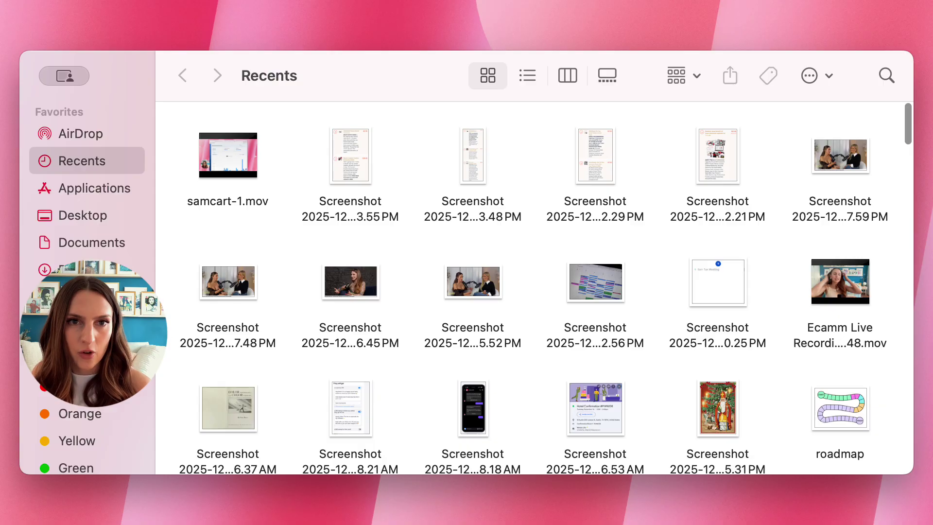
pyautogui.press('alt+super+l')
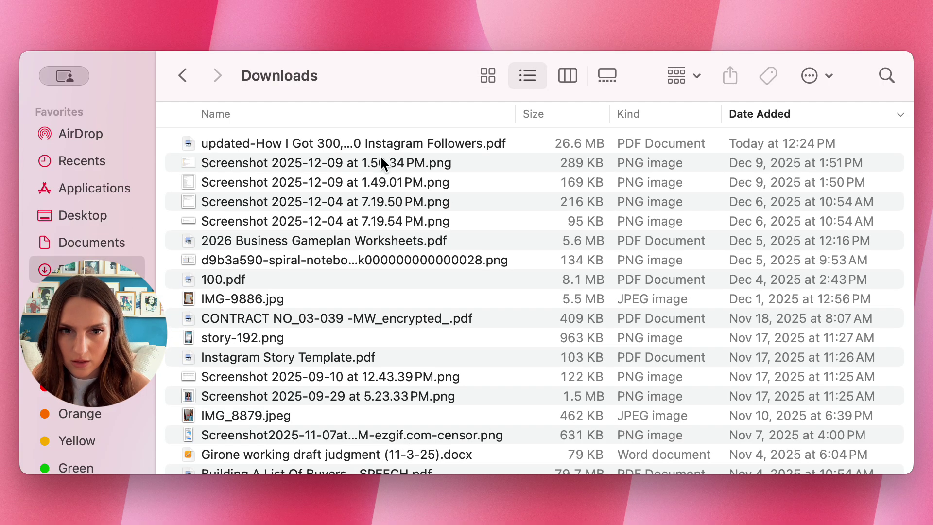
pyautogui.click(344, 146)
pyautogui.press('super+o')
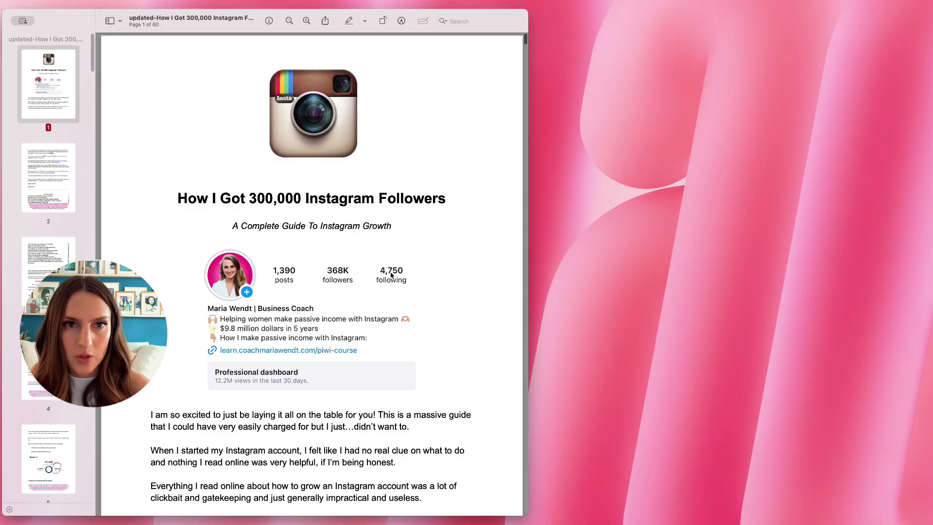
pyautogui.scroll(-3, 391, 275)
pyautogui.scroll(-10, 390, 275)
pyautogui.scroll(-4, 392, 275)
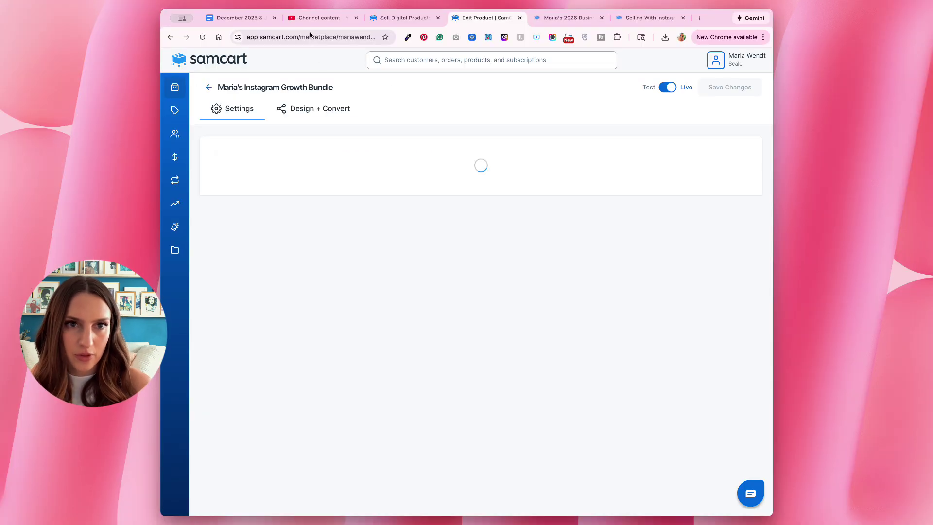
pyautogui.scroll(-2, 606, 251)
pyautogui.scroll(-2, 606, 250)
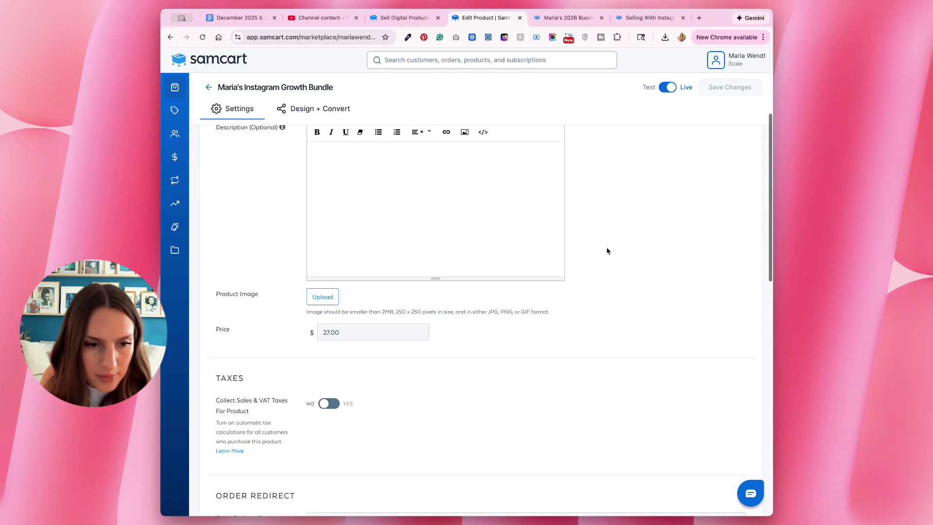
pyautogui.scroll(-5, 606, 250)
pyautogui.scroll(-1, 608, 251)
pyautogui.scroll(-1, 607, 251)
pyautogui.scroll(-3, 607, 251)
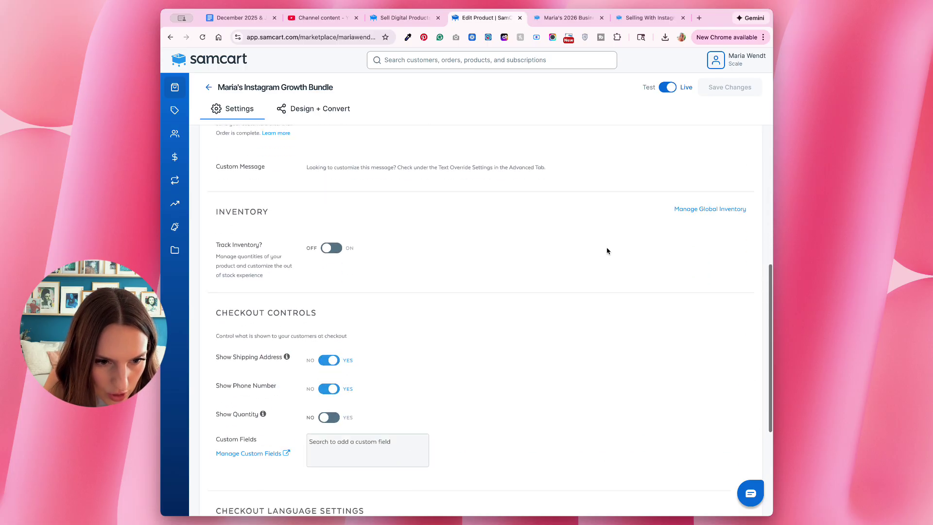
pyautogui.scroll(-1, 608, 251)
pyautogui.scroll(-3, 607, 251)
pyautogui.scroll(5, 606, 250)
pyautogui.scroll(1, 606, 250)
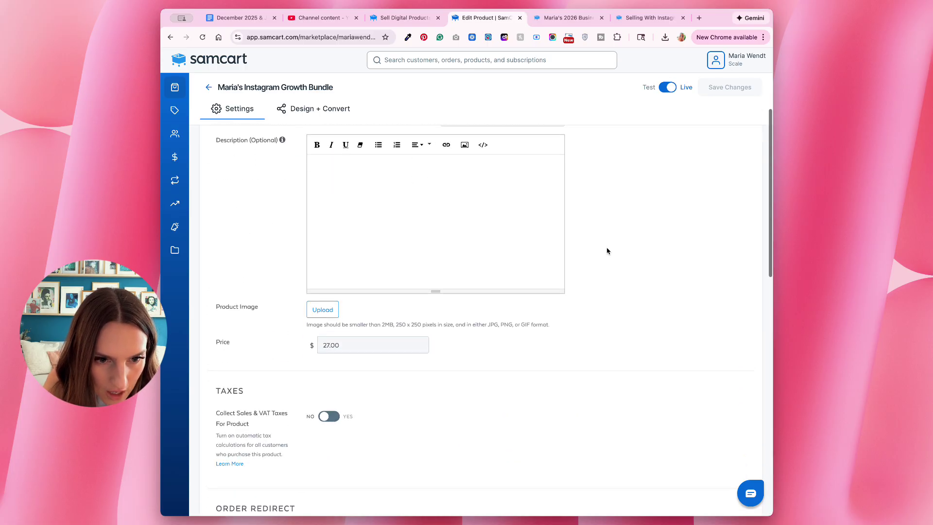
pyautogui.scroll(-1, 606, 250)
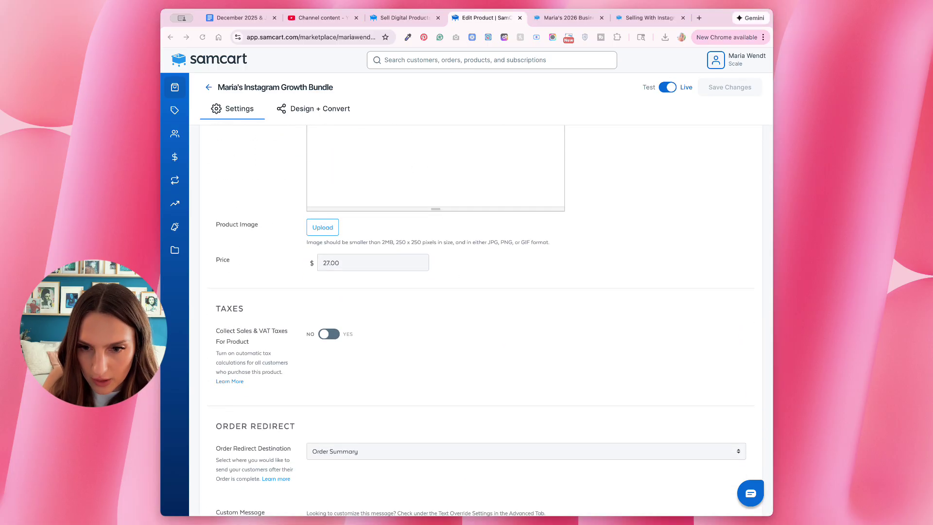
pyautogui.scroll(5, 708, 323)
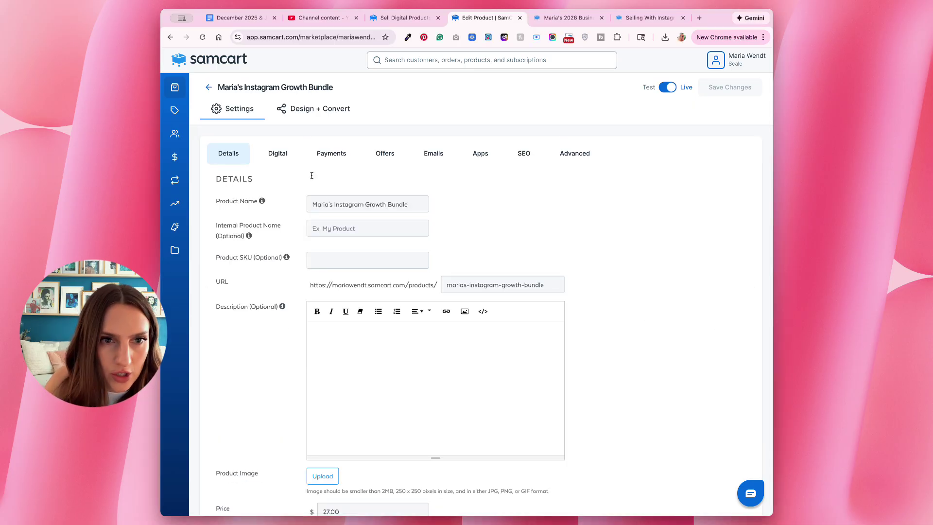
# Upload the 'How I Got 300,000 Instagram Followers' PDF from Downloads as the Digital file, then save
pyautogui.click(281, 155)
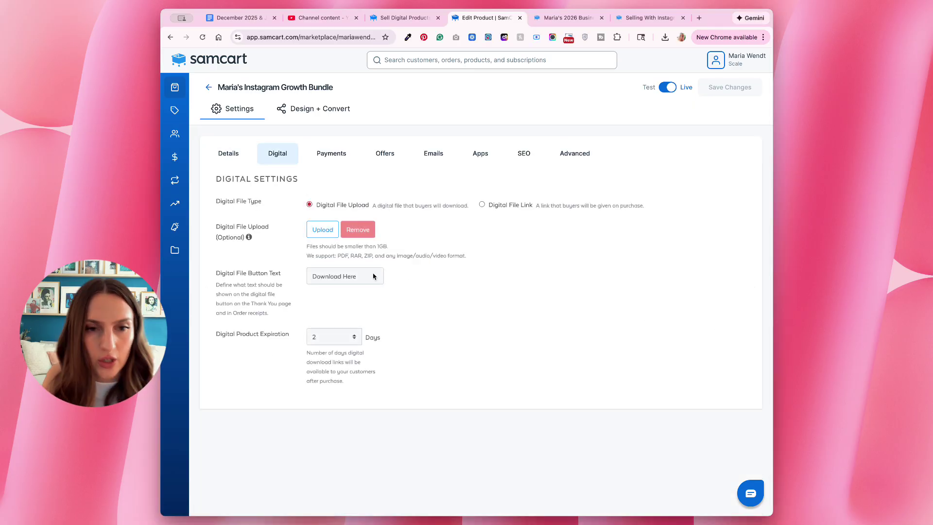
pyautogui.click(322, 230)
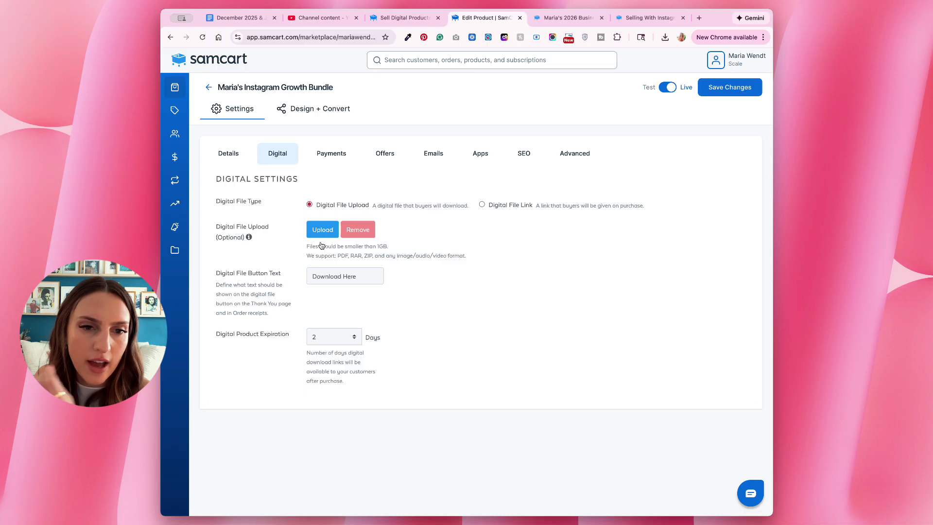
pyautogui.click(321, 233)
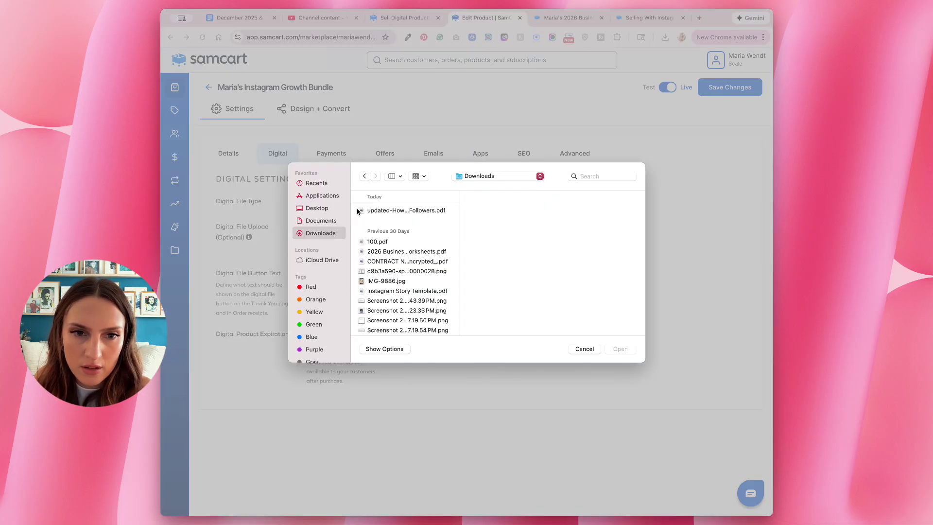
pyautogui.click(400, 212)
pyautogui.click(620, 349)
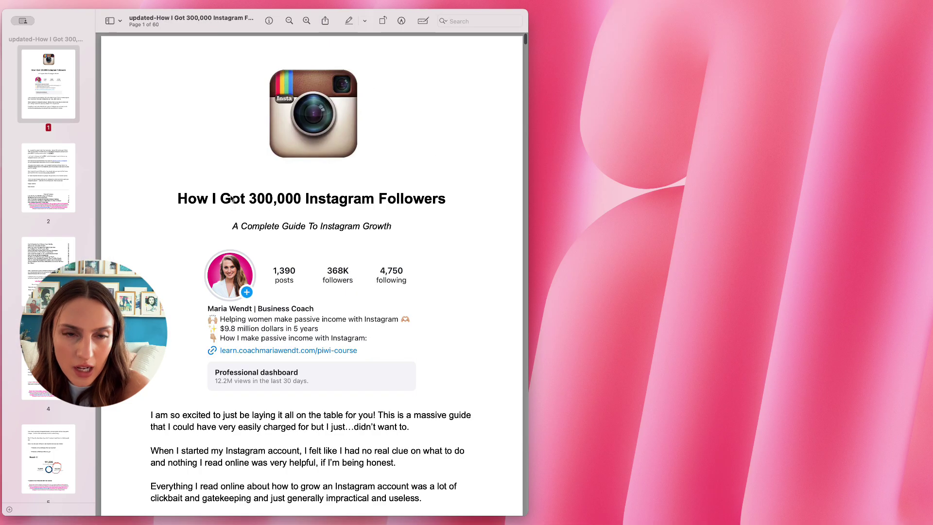
pyautogui.scroll(-3, 229, 194)
pyautogui.scroll(4, 226, 197)
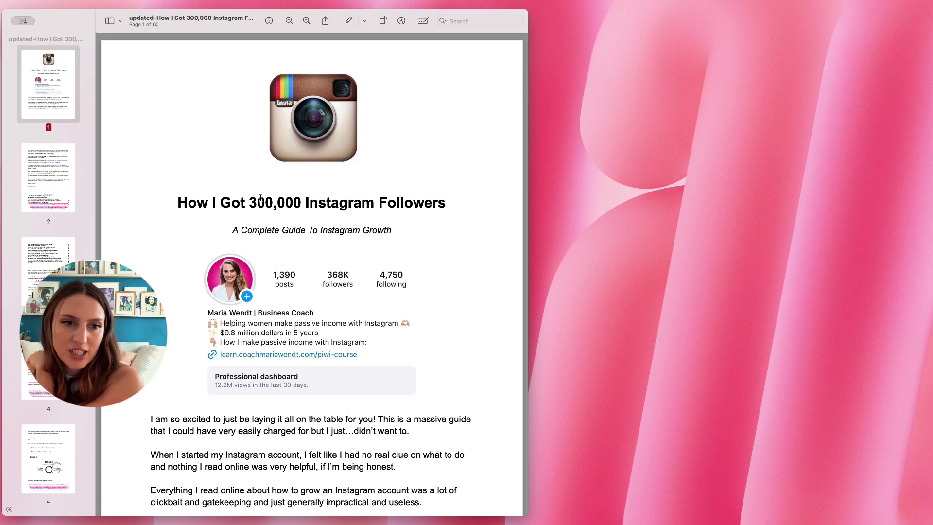
pyautogui.moveTo(250, 202)
pyautogui.mouseDown()
pyautogui.moveTo(297, 204)
pyautogui.moveTo(252, 204)
pyautogui.mouseUp()
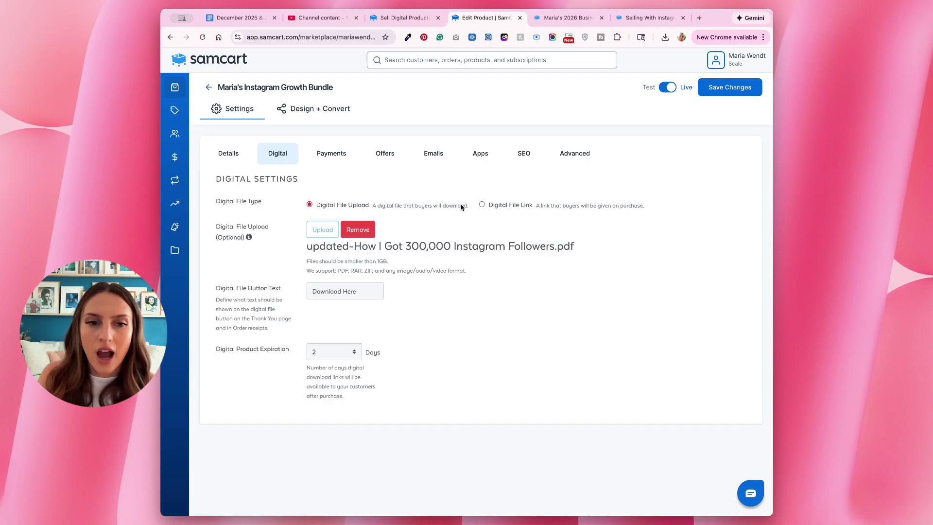
pyautogui.click(729, 86)
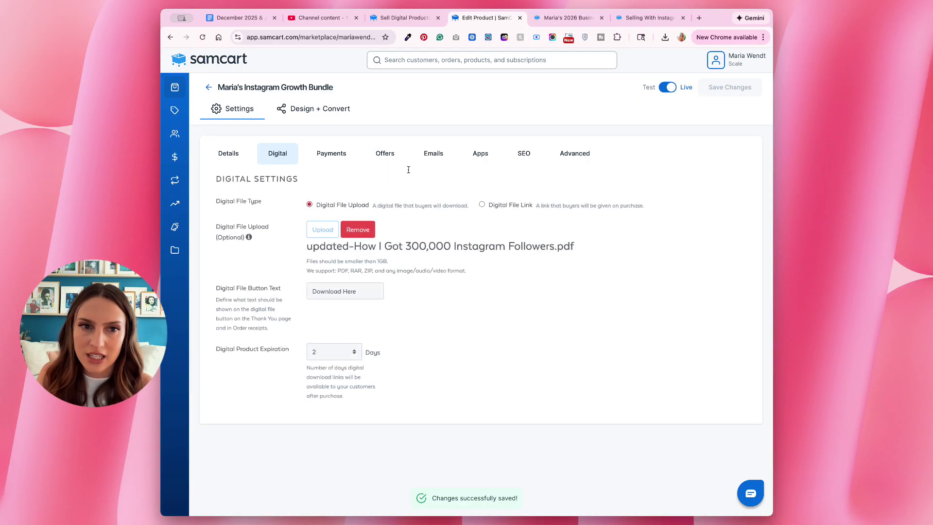
# Copy the bundle's Sales Page checkout URL and load it in a new browser tab
pyautogui.click(332, 113)
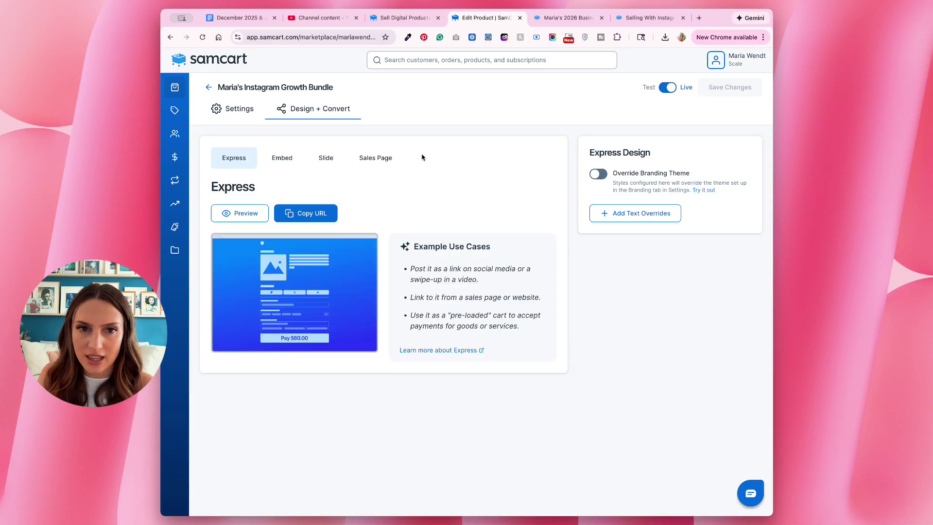
pyautogui.click(386, 158)
pyautogui.click(305, 213)
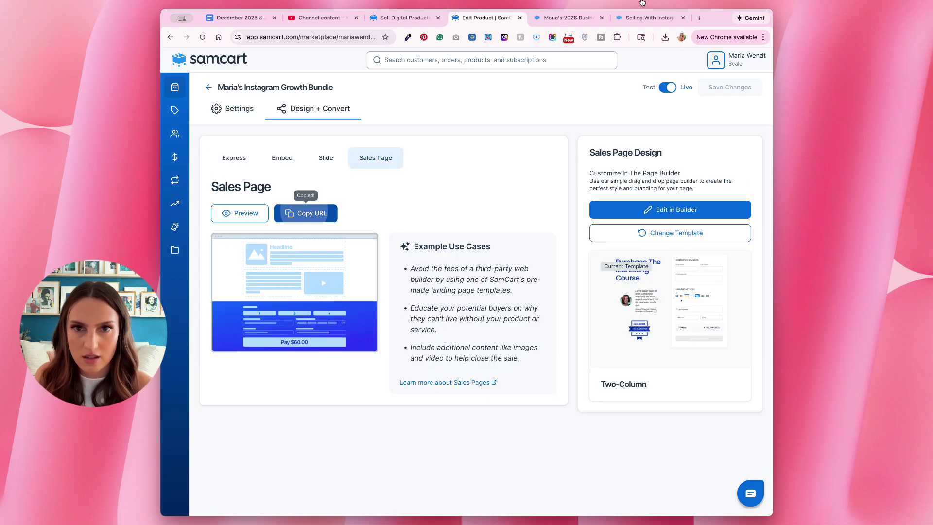
pyautogui.click(698, 18)
pyautogui.hotkey('ctrl', 'v')
pyautogui.press('Return')
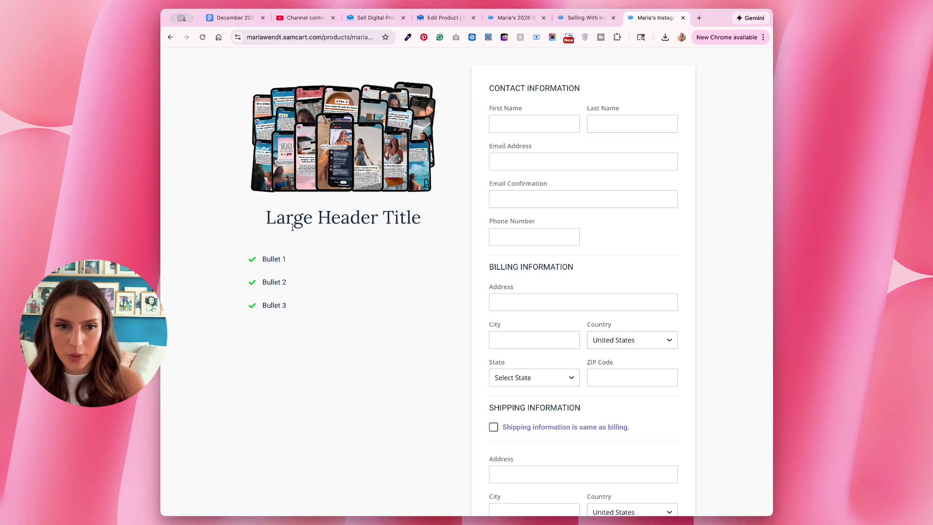
pyautogui.scroll(-1, 367, 302)
pyautogui.scroll(-1, 367, 302)
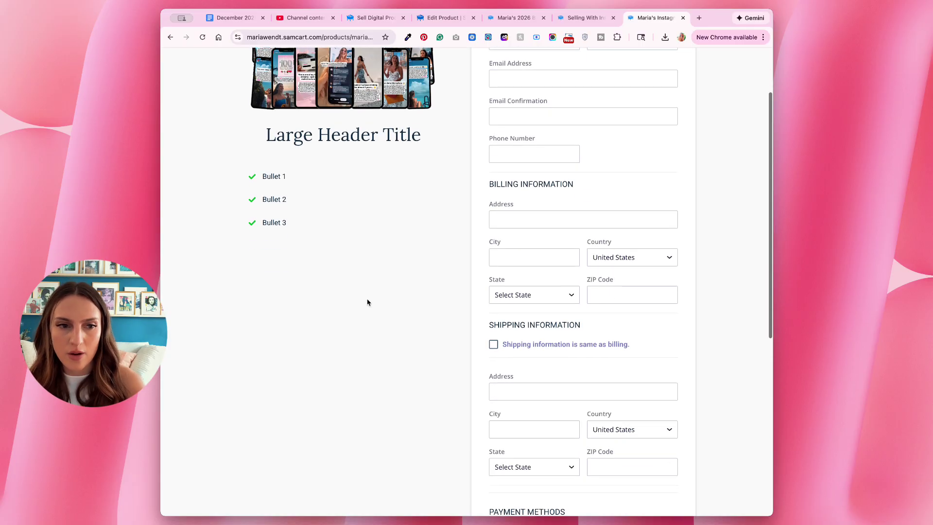
pyautogui.scroll(-1, 367, 302)
pyautogui.scroll(-4, 367, 303)
pyautogui.scroll(7, 367, 302)
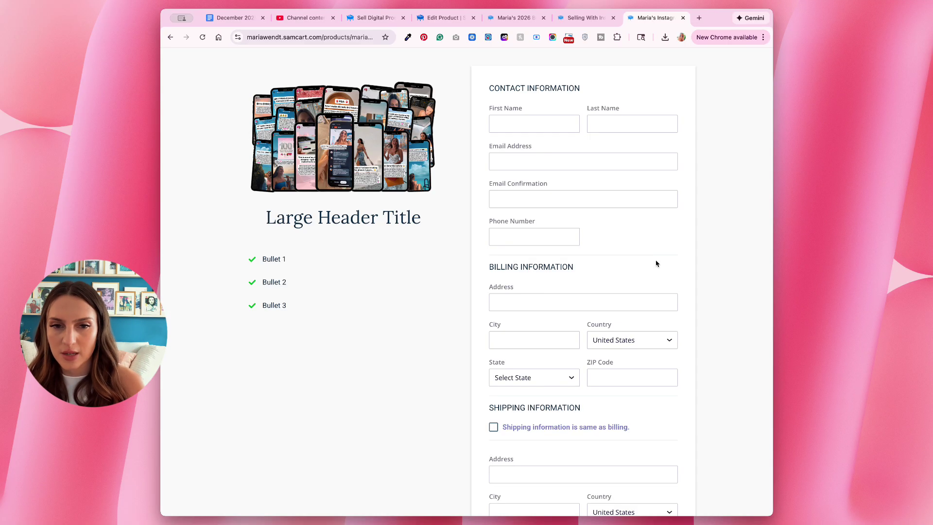
pyautogui.scroll(-1, 393, 311)
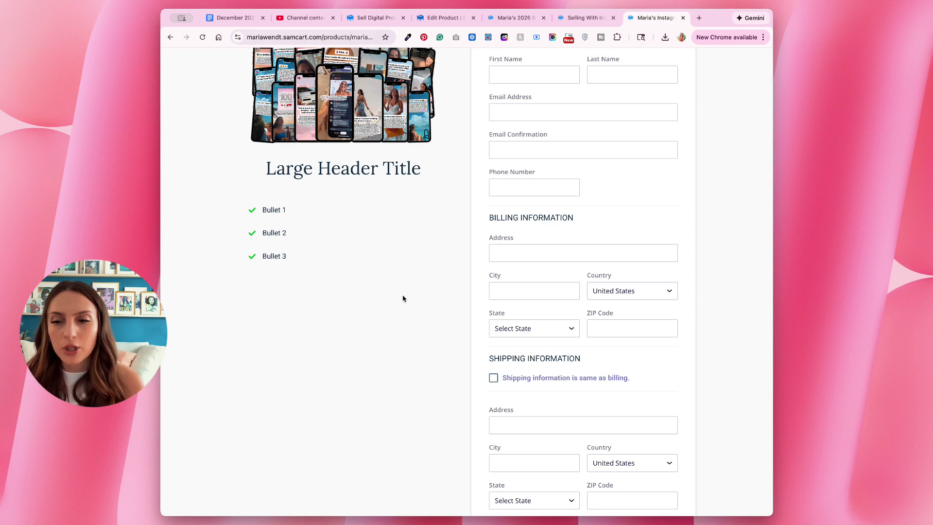
pyautogui.scroll(1, 403, 298)
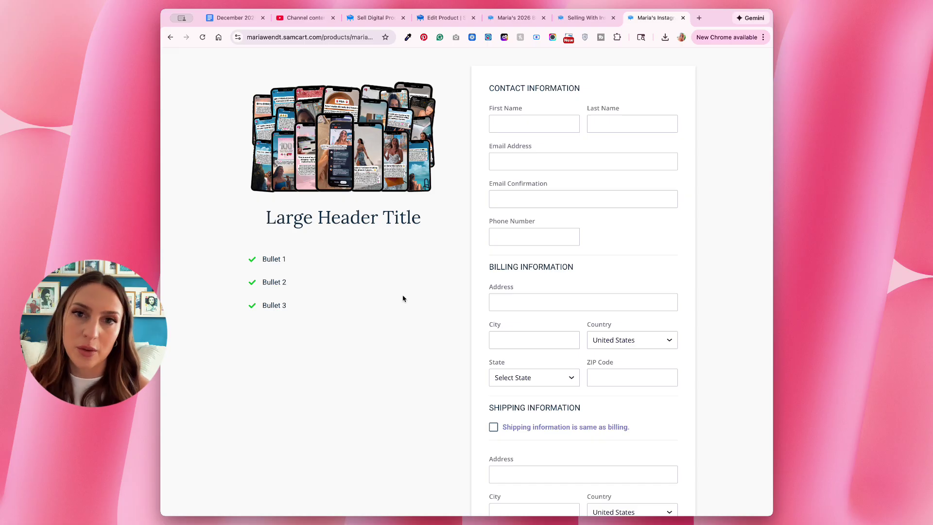
pyautogui.scroll(1, 399, 225)
pyautogui.scroll(-1, 399, 225)
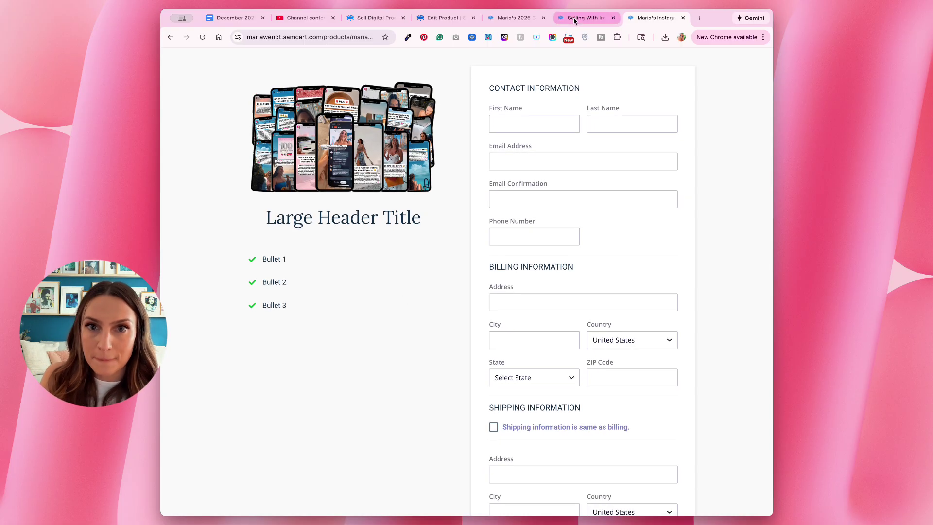
# Look at the Selling With Instagram and 2026 Gameplan checkouts, then go back to the bundle's product editor
pyautogui.click(575, 18)
pyautogui.click(510, 17)
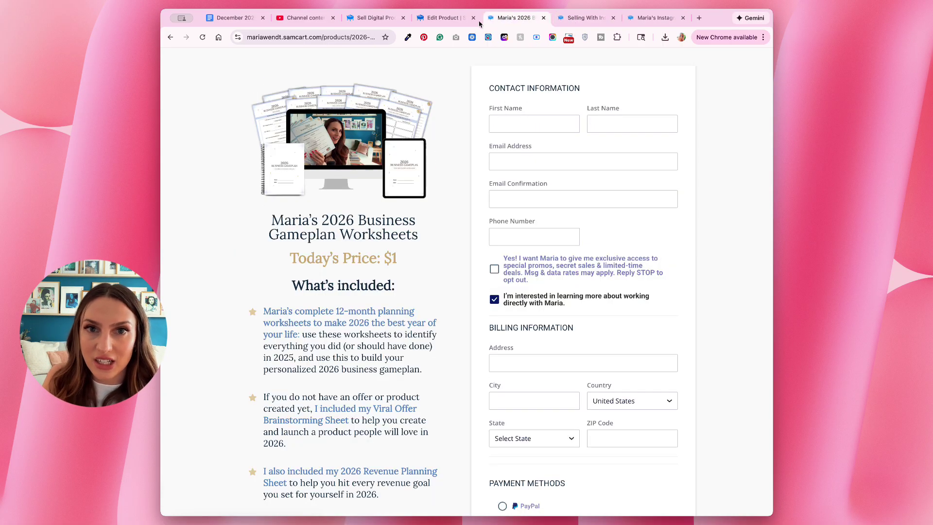
pyautogui.click(446, 18)
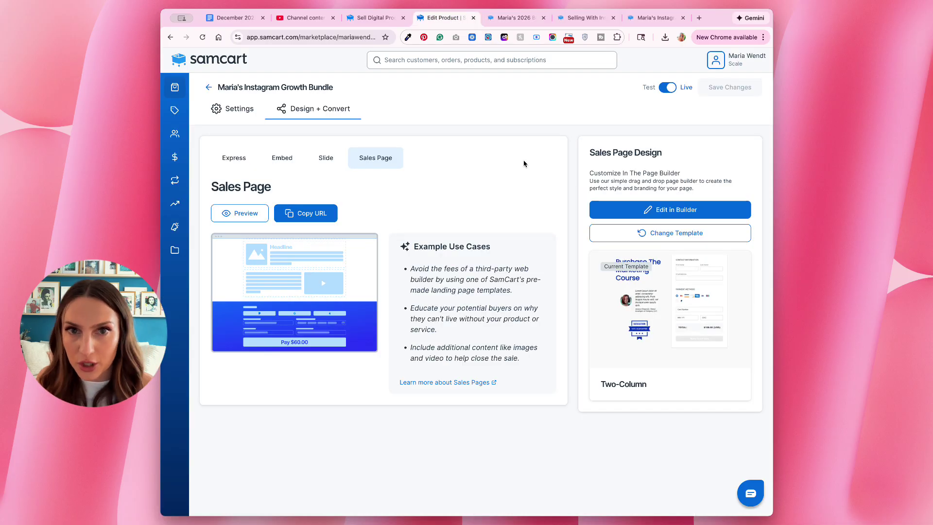